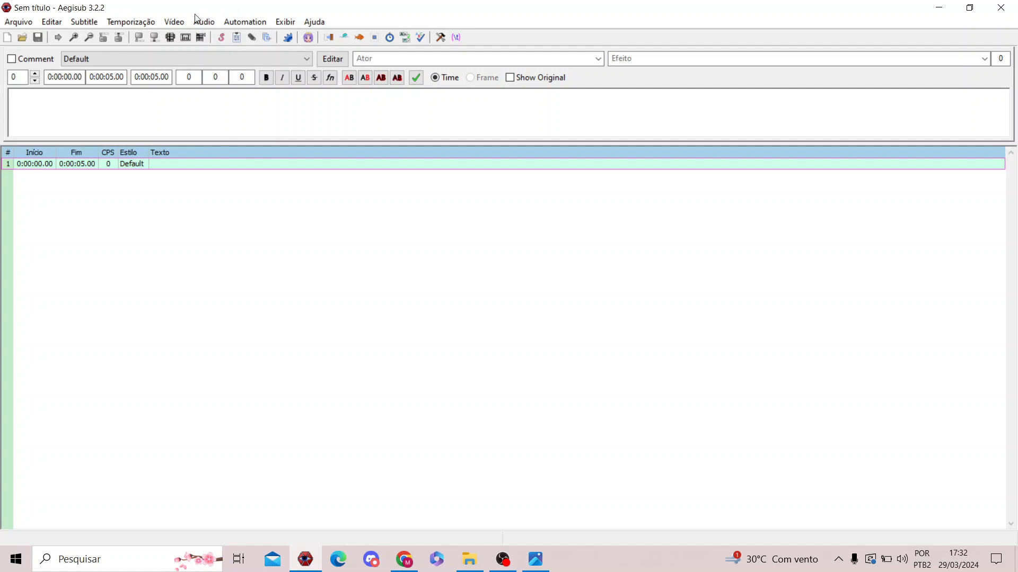
Open the video file Vídeo Teste.mp4 from the Downloads folder.
click(173, 22)
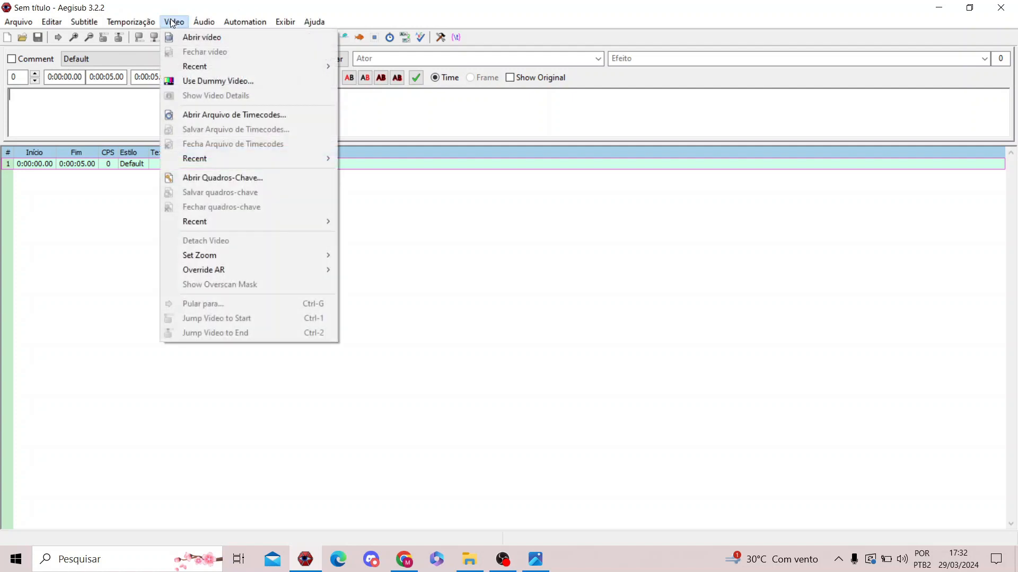
click(201, 36)
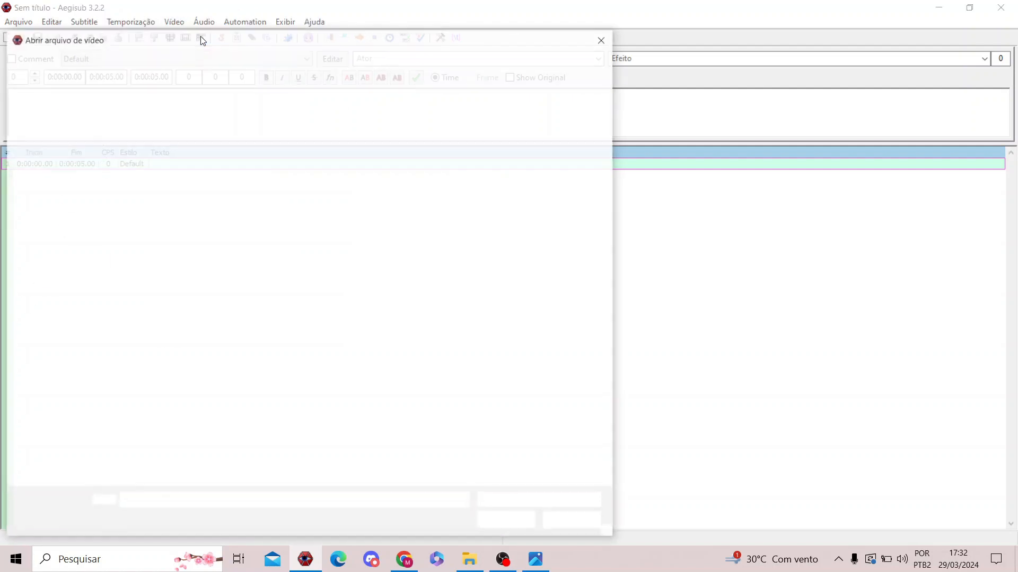
click(163, 140)
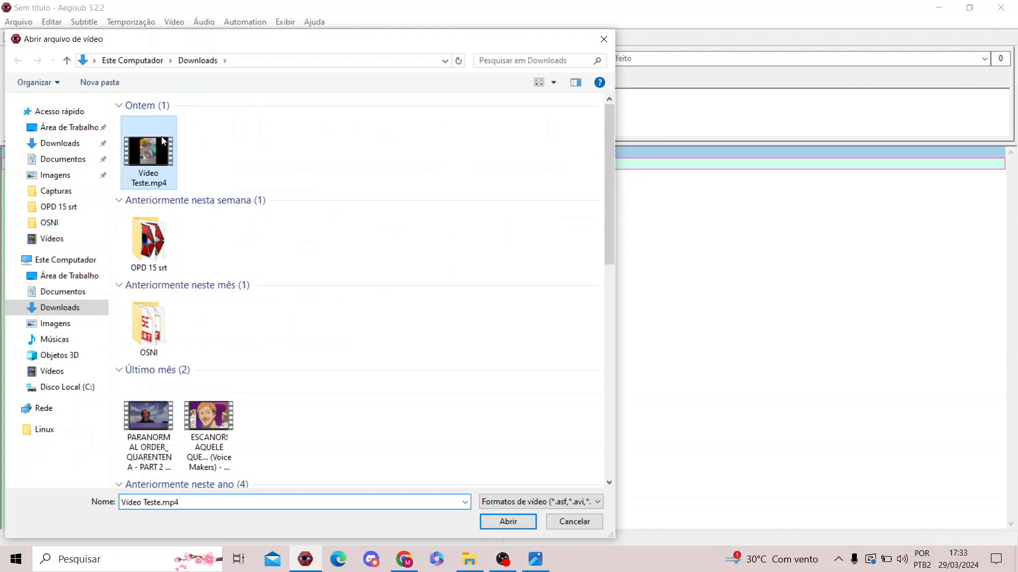
click(515, 521)
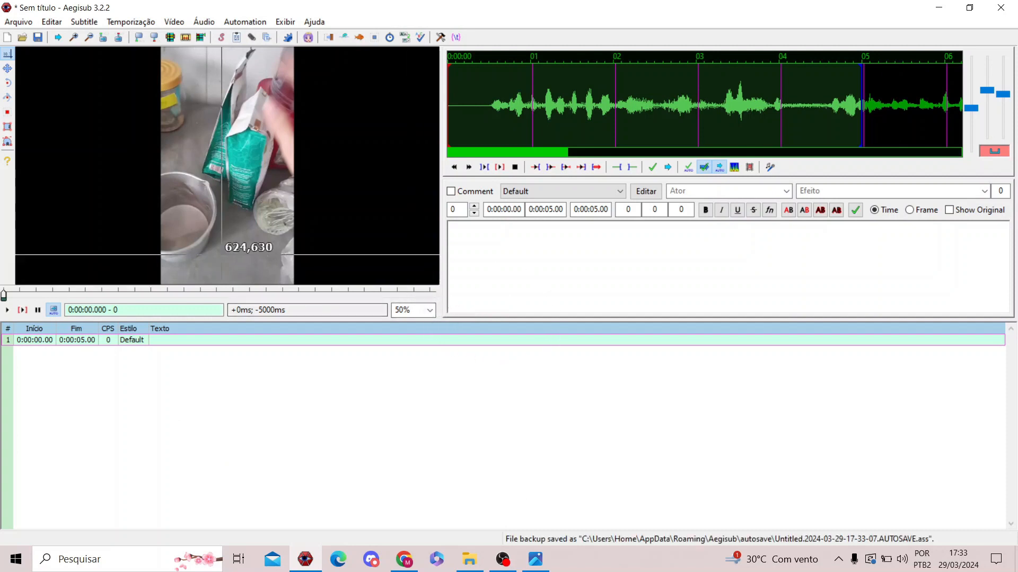
Play the video from the beginning, pause it, and play only the current subtitle line.
click(8, 311)
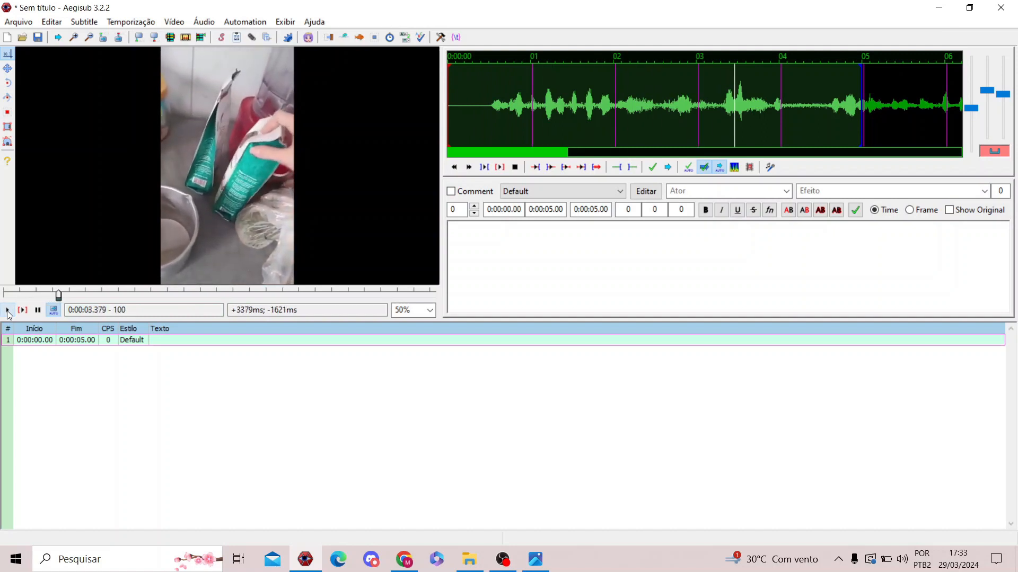
click(38, 311)
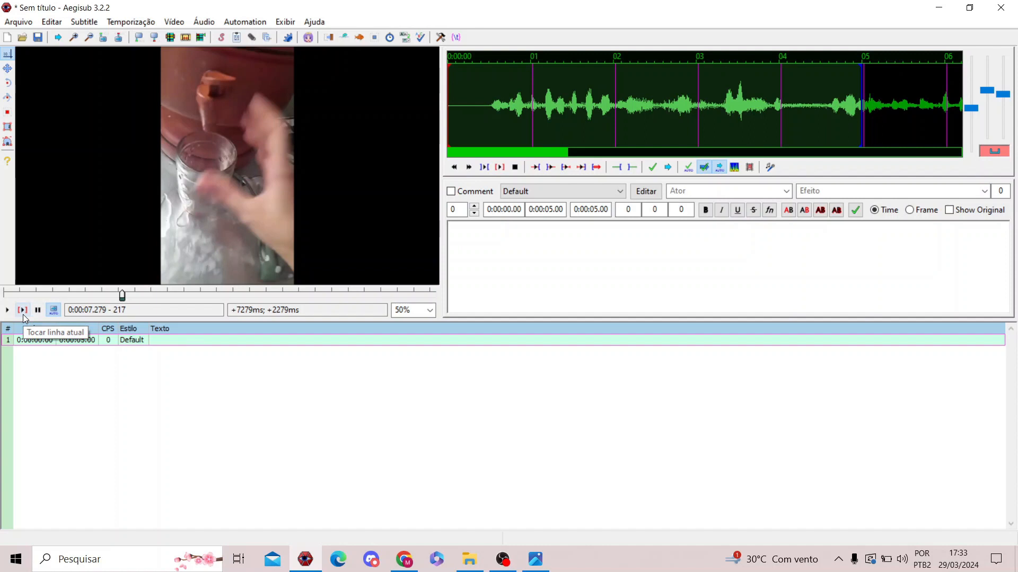
click(23, 310)
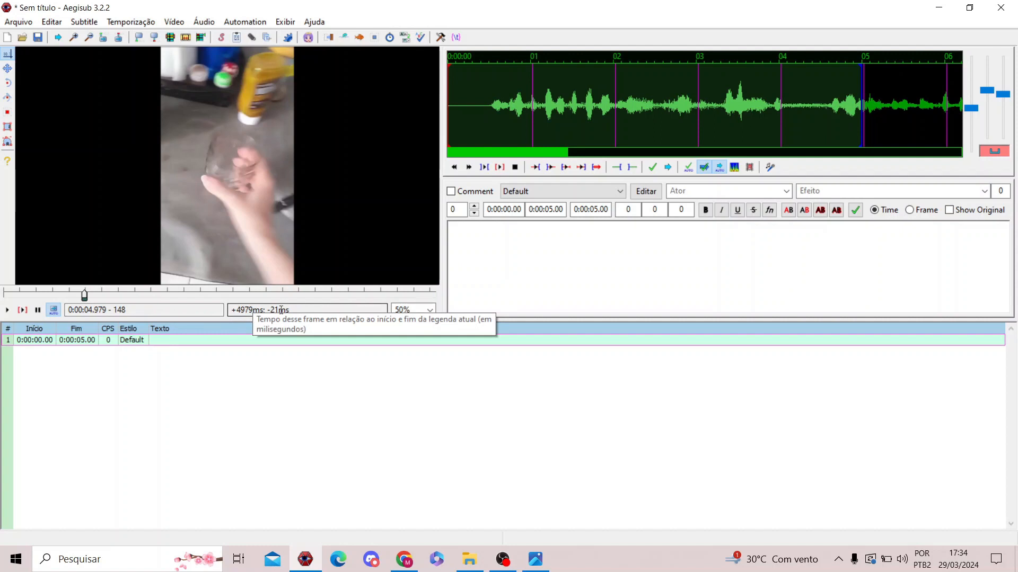
Try the video preview at 75% and 12.5% zoom, and return it to 50%.
click(430, 313)
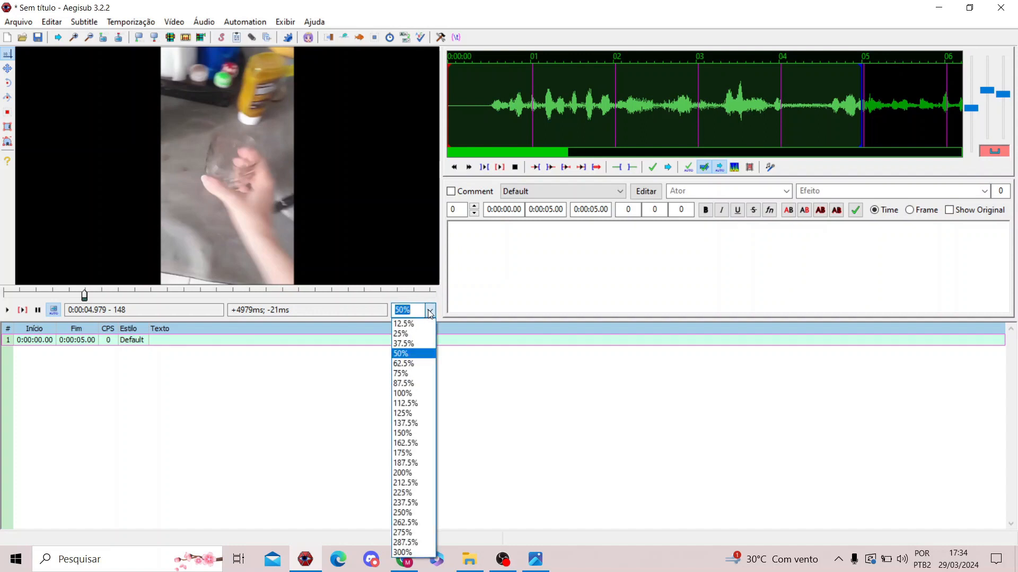
click(429, 313)
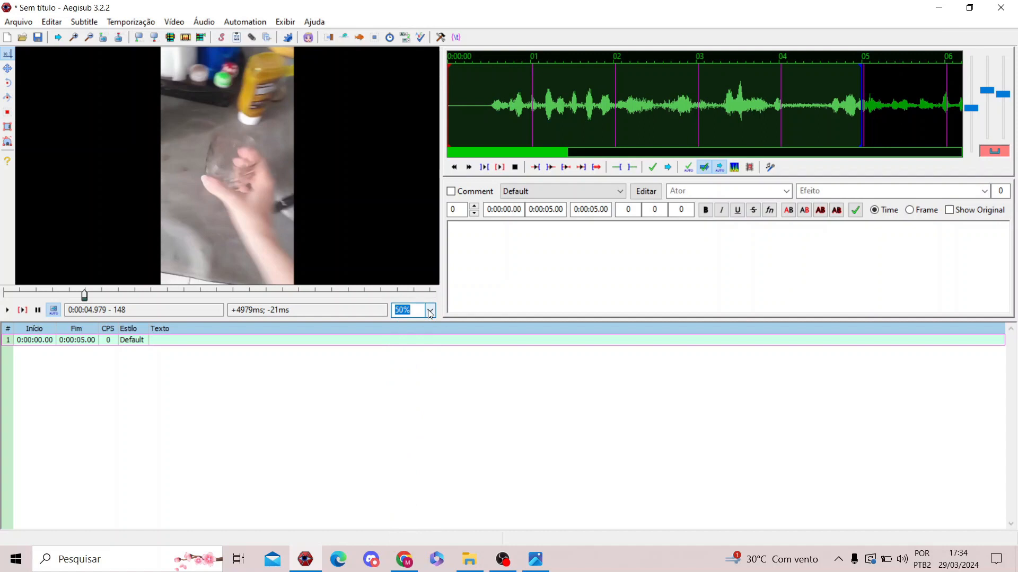
click(429, 314)
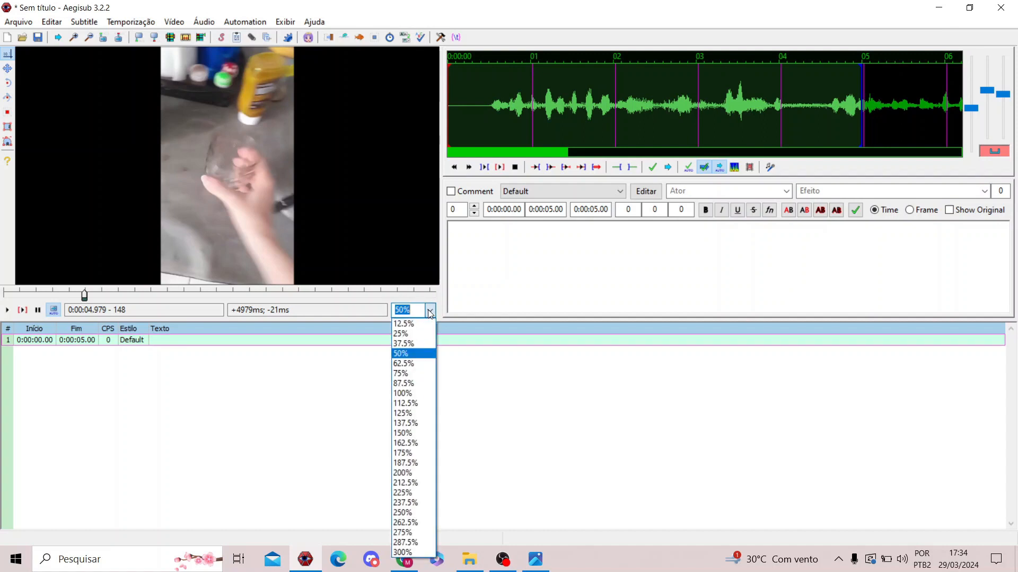
click(408, 373)
click(641, 434)
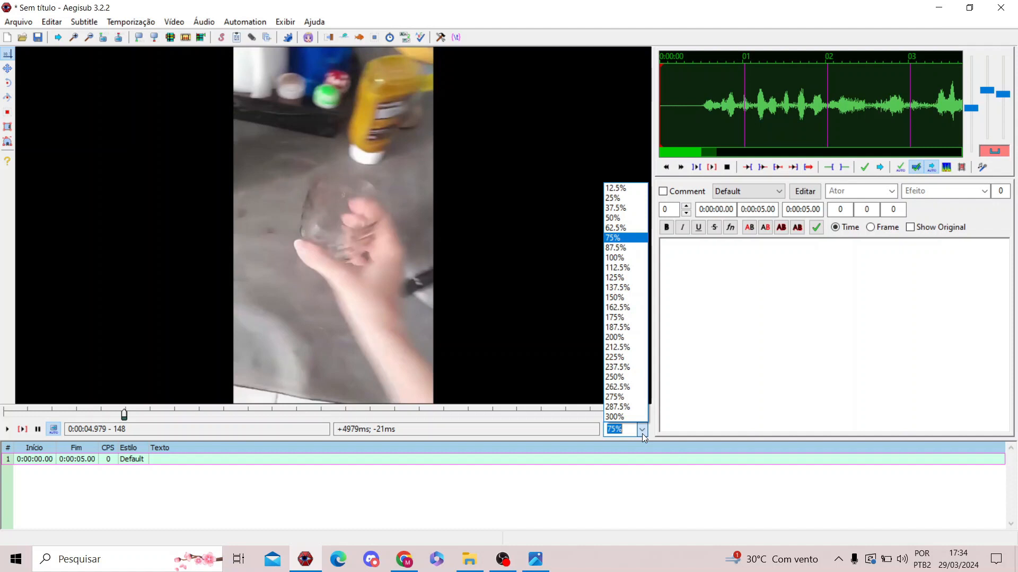
click(613, 189)
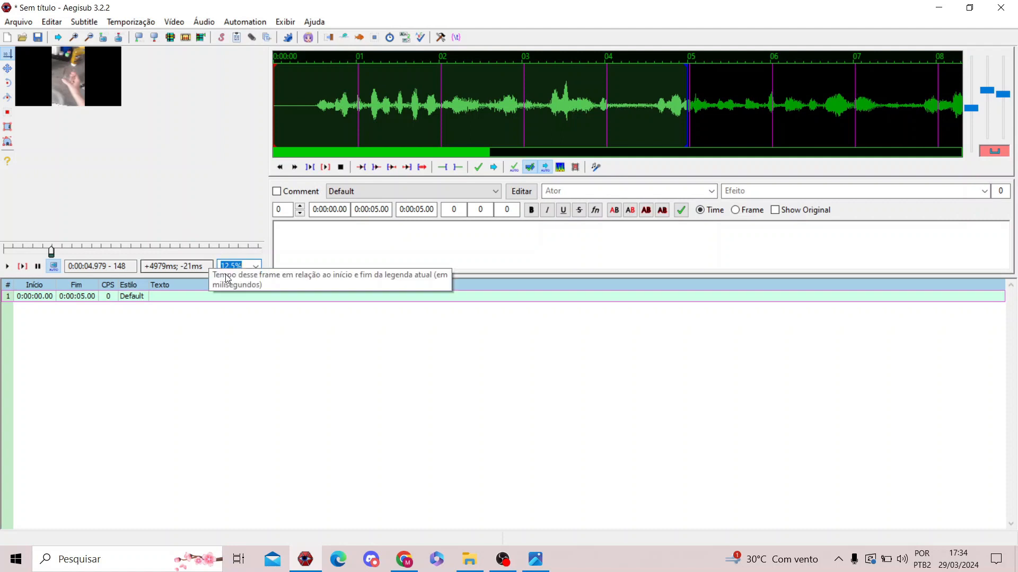
click(254, 266)
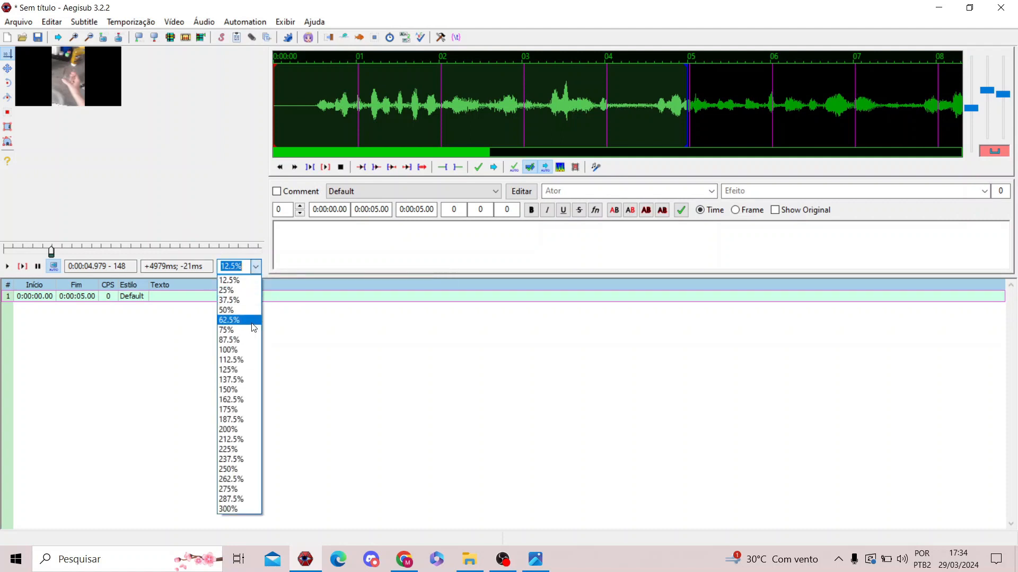
click(241, 311)
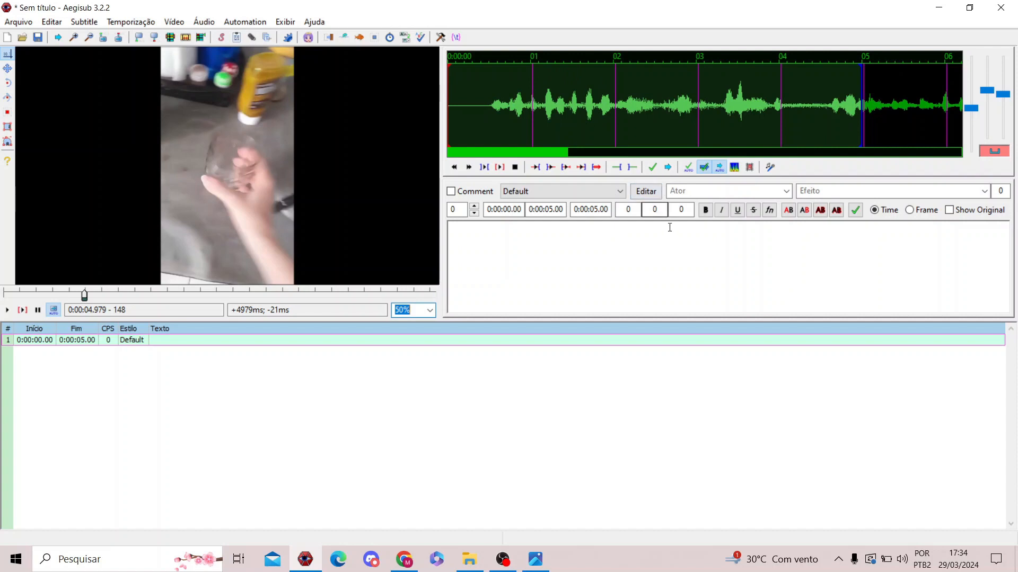
Try the audio's spectrum display and switch back to the waveform display.
click(735, 167)
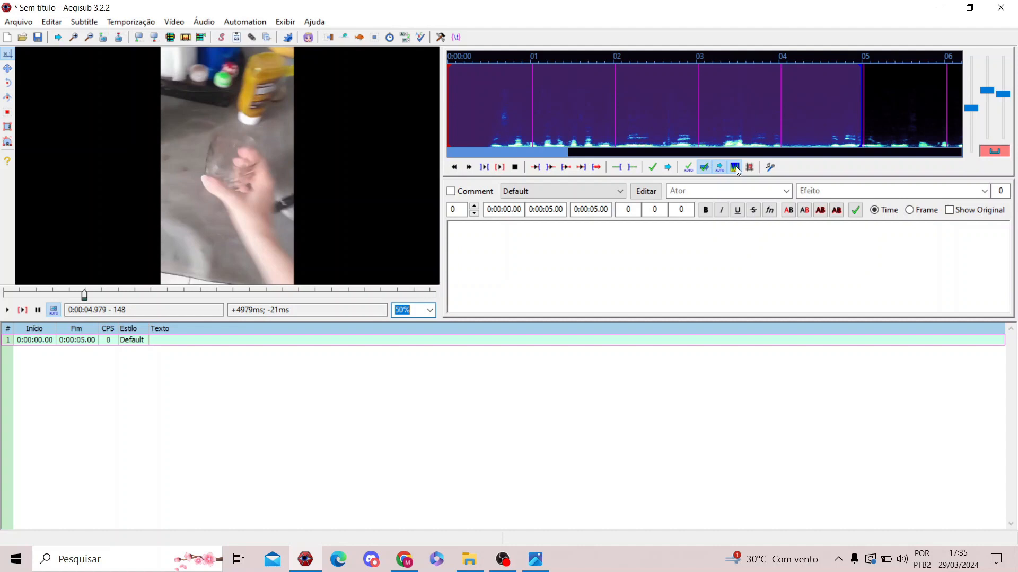
click(735, 167)
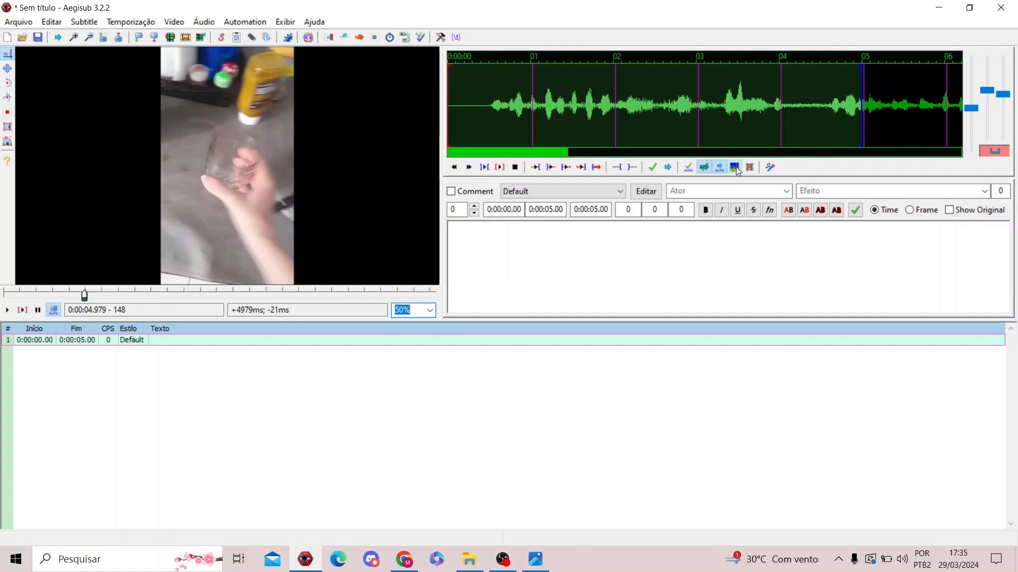
click(214, 24)
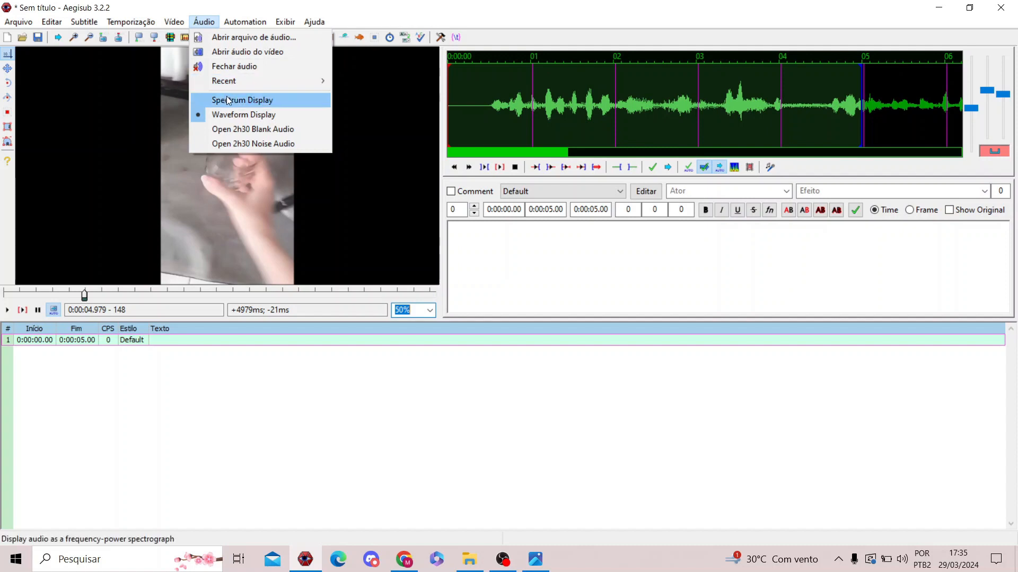
click(297, 101)
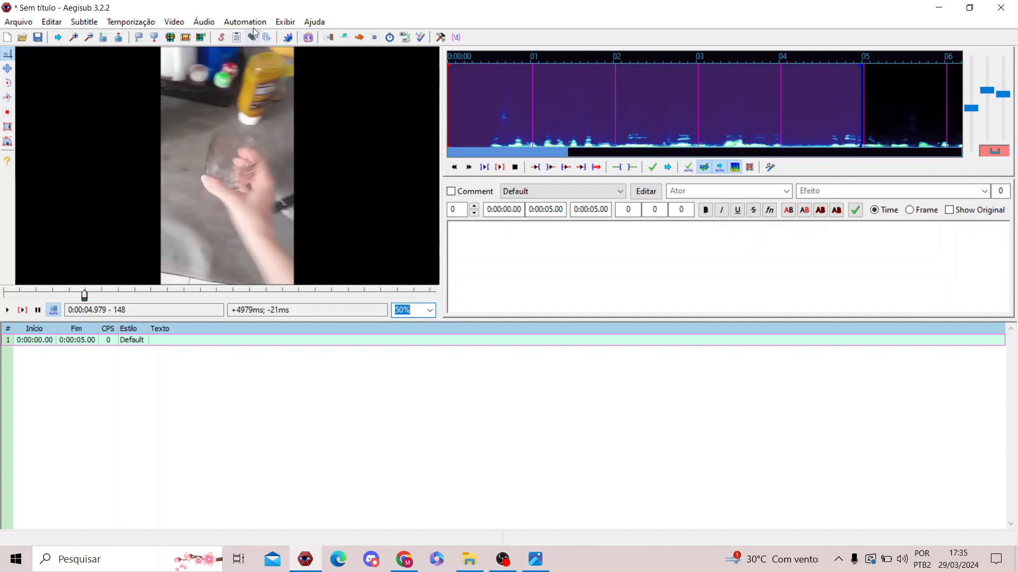
click(205, 22)
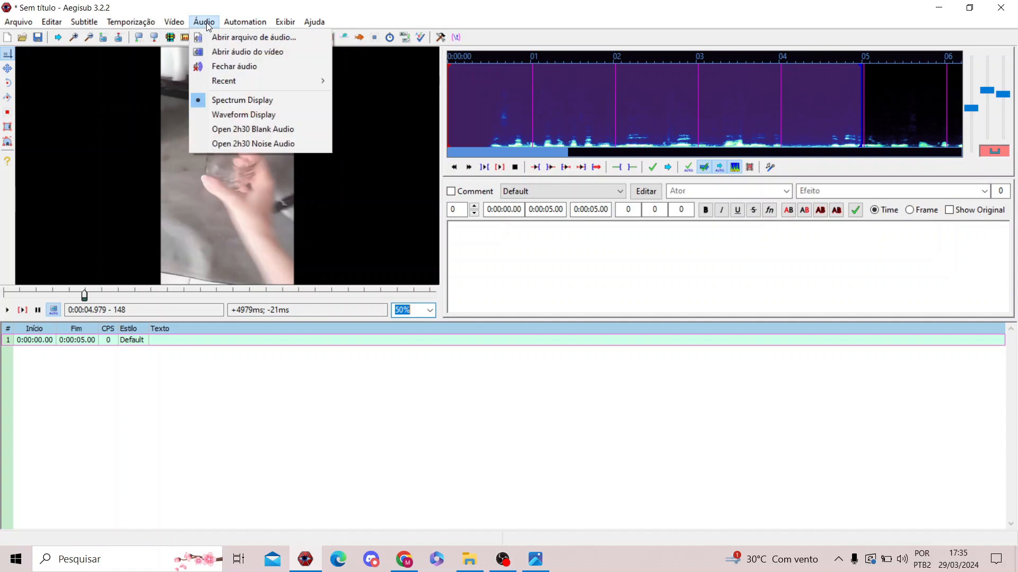
click(249, 116)
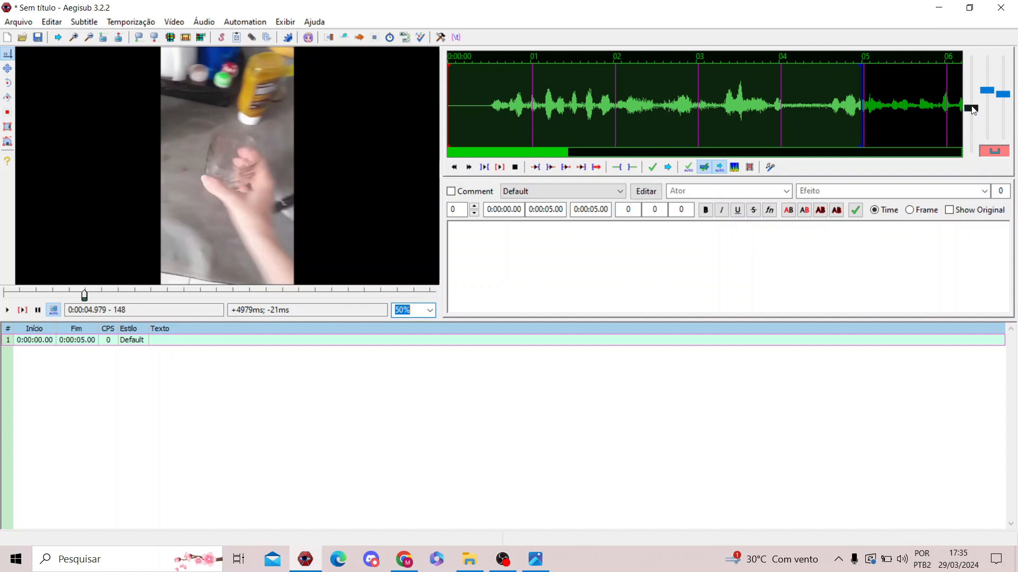
Slightly adjust the audio's vertical zoom and volume, and look through the waveform, returning to its beginning.
drag(973, 108, 1005, 103)
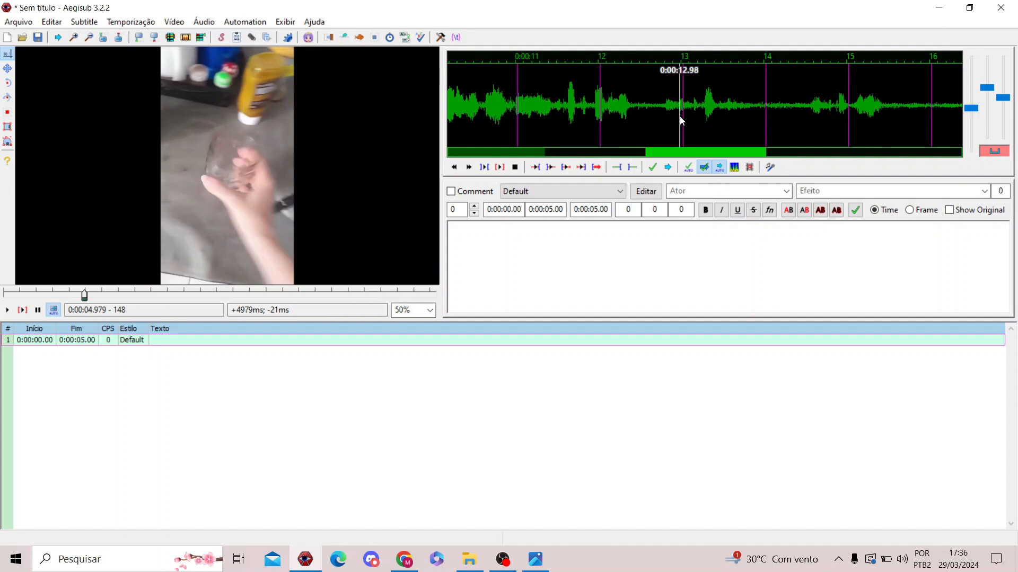
scroll(618, 119, up, 8)
scroll(618, 118, up, 5)
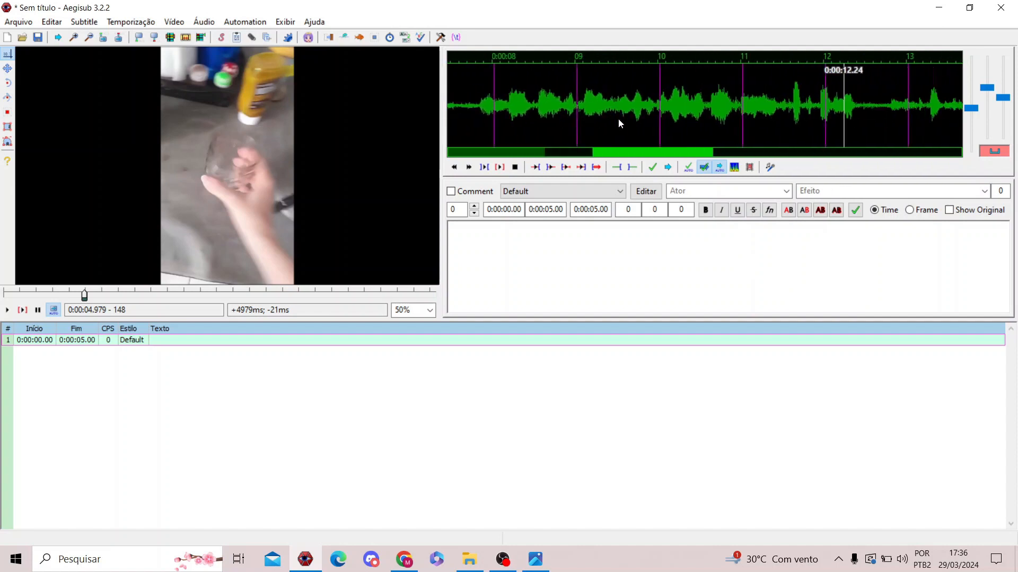
mouse_move(510, 154)
mouse_down()
mouse_move(734, 151)
mouse_move(507, 148)
mouse_up()
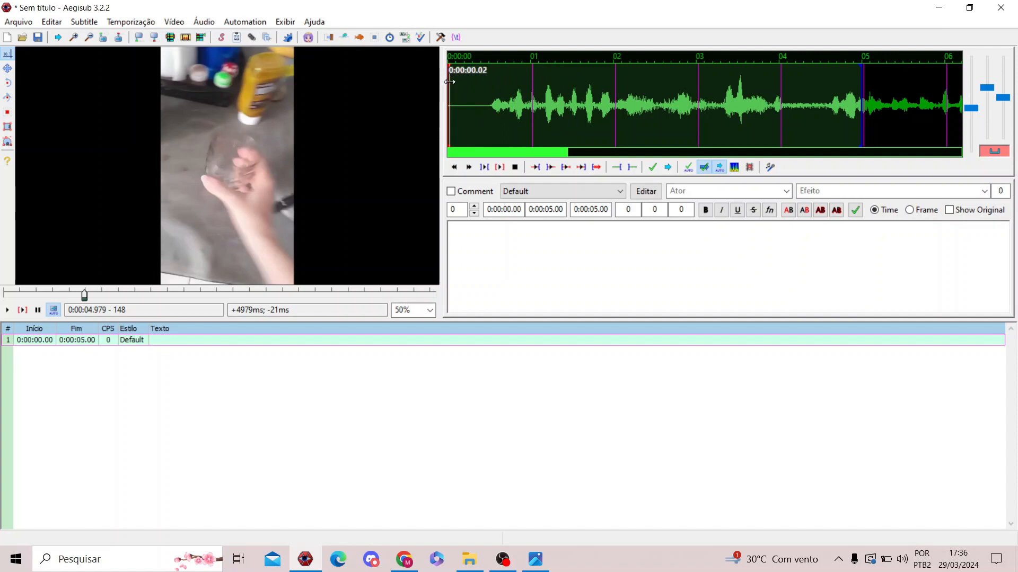
Move the first line's start marker on the waveform to about 0.5 s and its end marker to about 4 s.
click(471, 91)
click(482, 127)
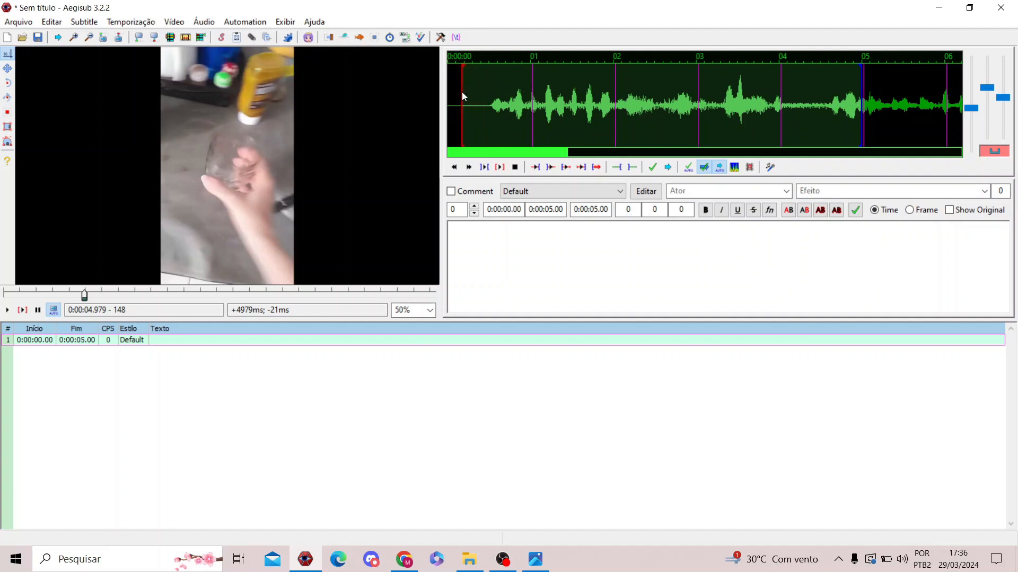
click(486, 131)
click(495, 141)
mouse_move(488, 127)
mouse_down()
mouse_move(482, 81)
mouse_move(490, 144)
mouse_up()
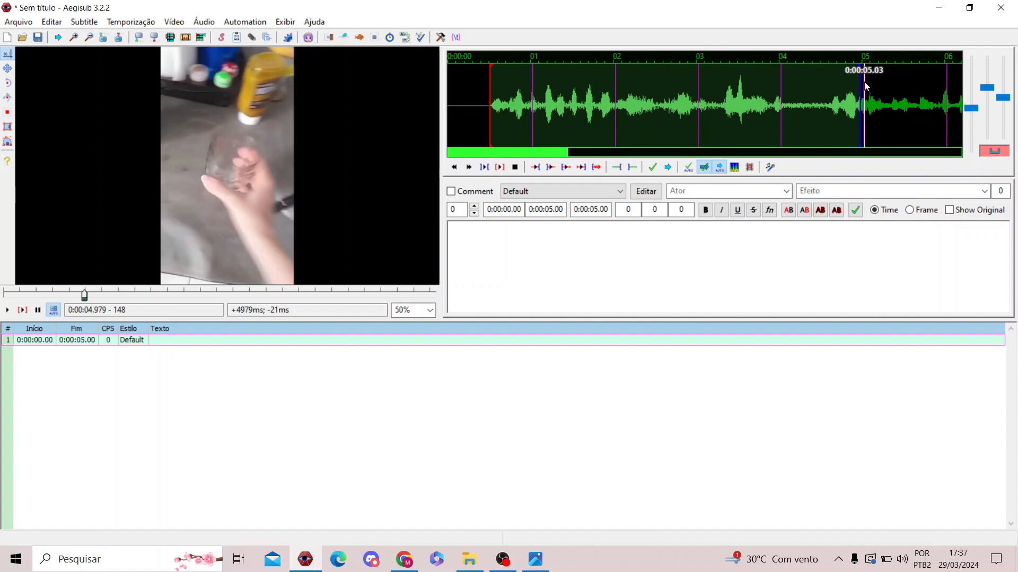
mouse_move(861, 81)
mouse_down()
mouse_move(866, 92)
mouse_move(811, 119)
mouse_move(616, 114)
mouse_move(799, 123)
mouse_move(775, 129)
mouse_move(786, 132)
mouse_move(616, 116)
mouse_move(897, 100)
mouse_move(609, 137)
mouse_move(792, 130)
mouse_move(778, 127)
mouse_move(783, 121)
mouse_up()
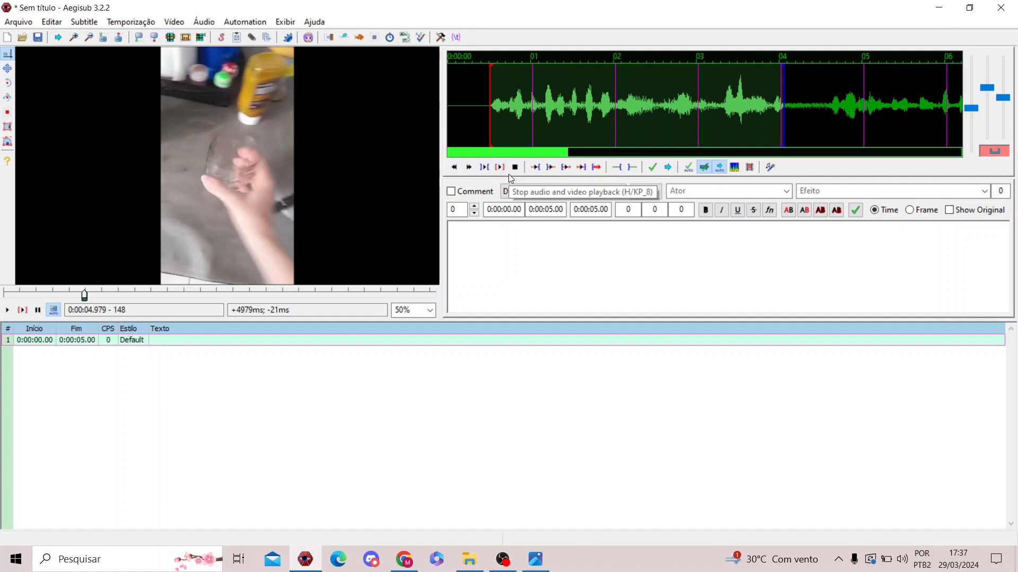
Play the selected audio, the 500 ms before and after it, its first and last 500 ms, and from its start to the file's end.
click(22, 310)
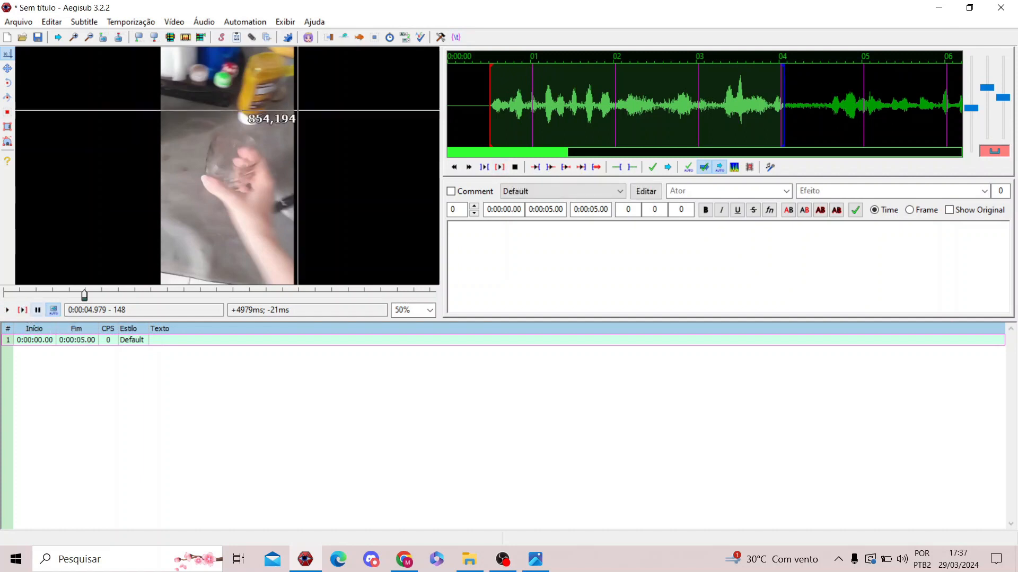
click(499, 168)
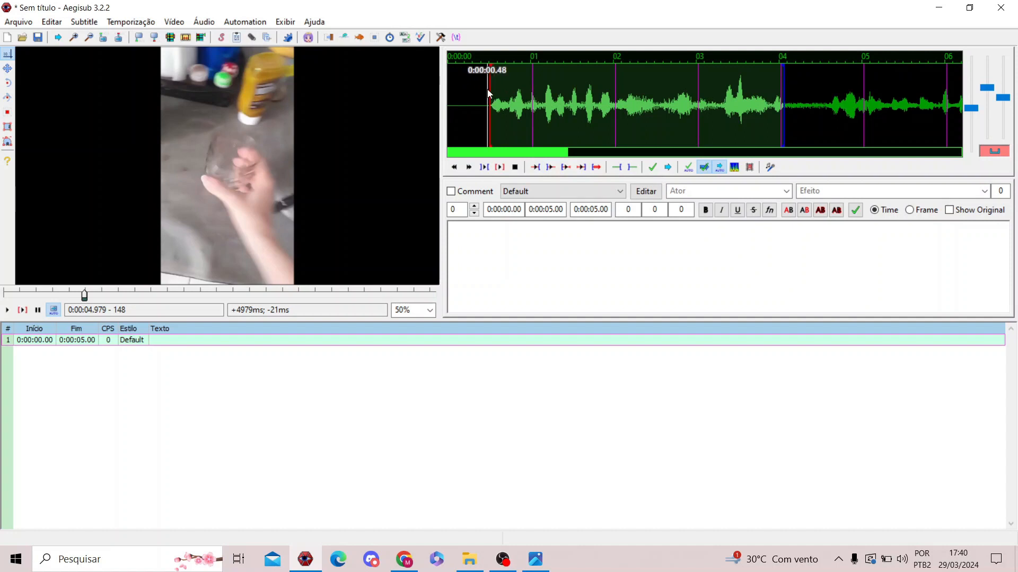
click(534, 170)
click(551, 168)
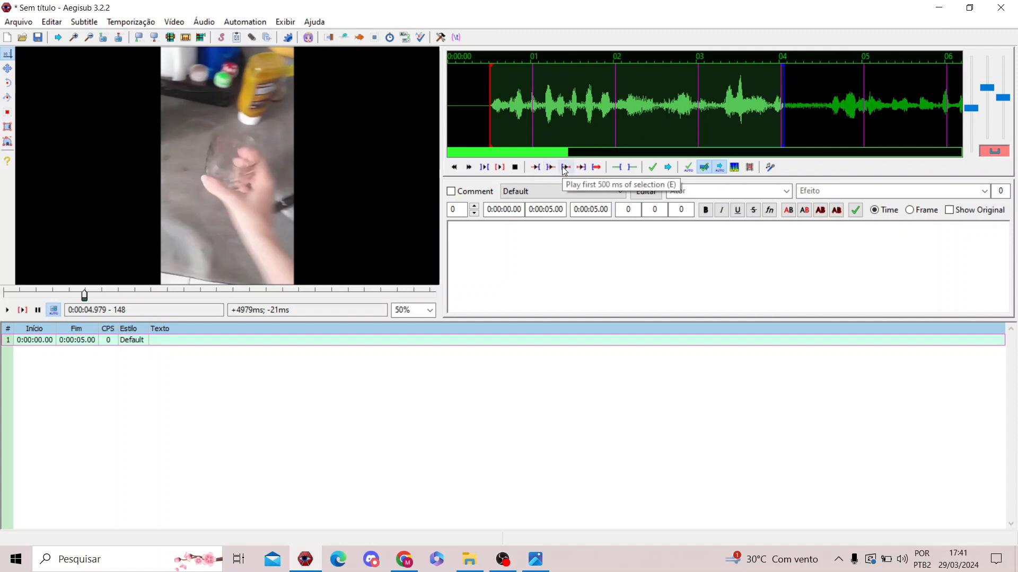
click(565, 168)
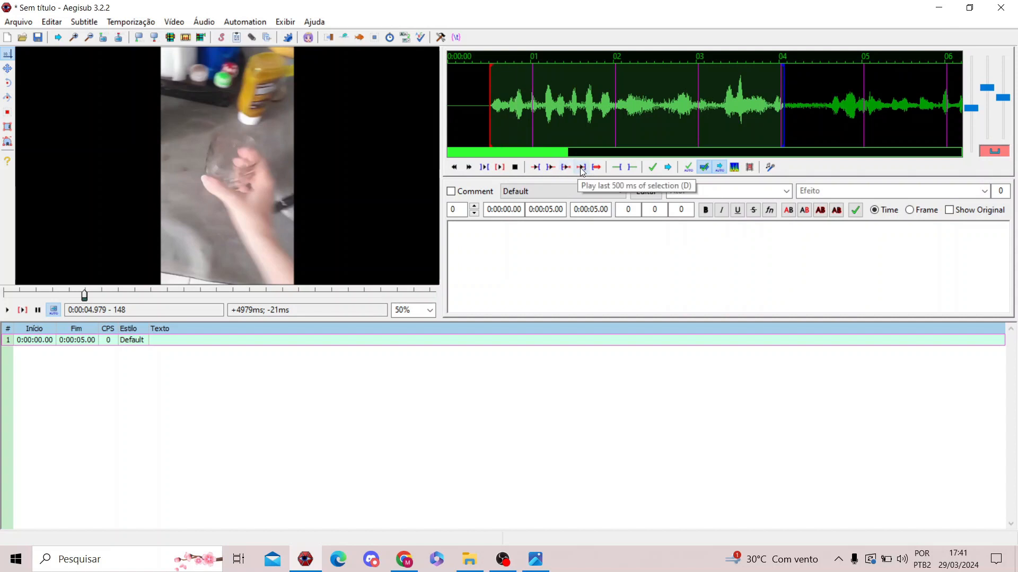
click(581, 168)
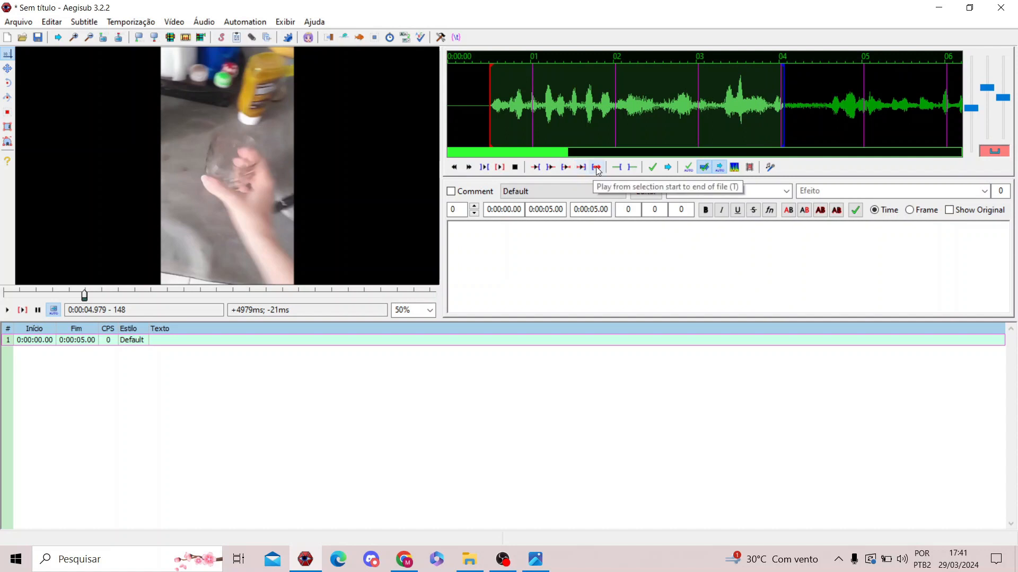
click(596, 166)
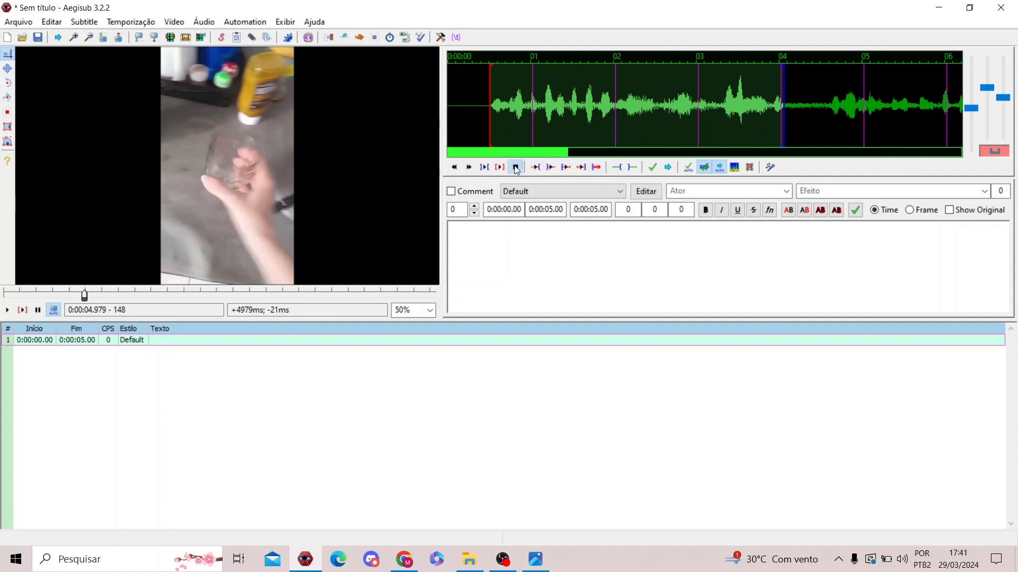
Add the lead-in and lead-out times to the selected subtitle line.
click(619, 168)
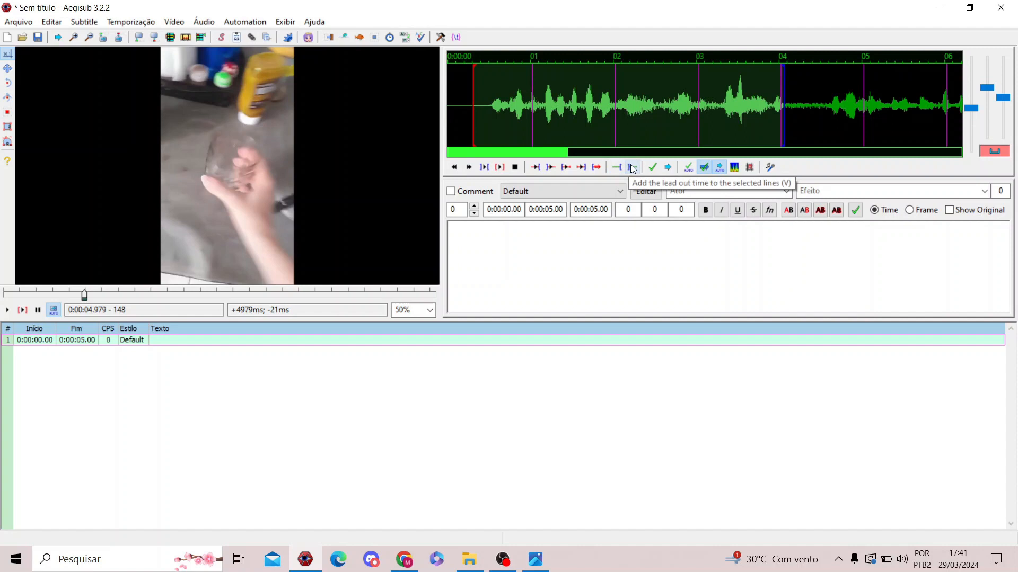
click(633, 168)
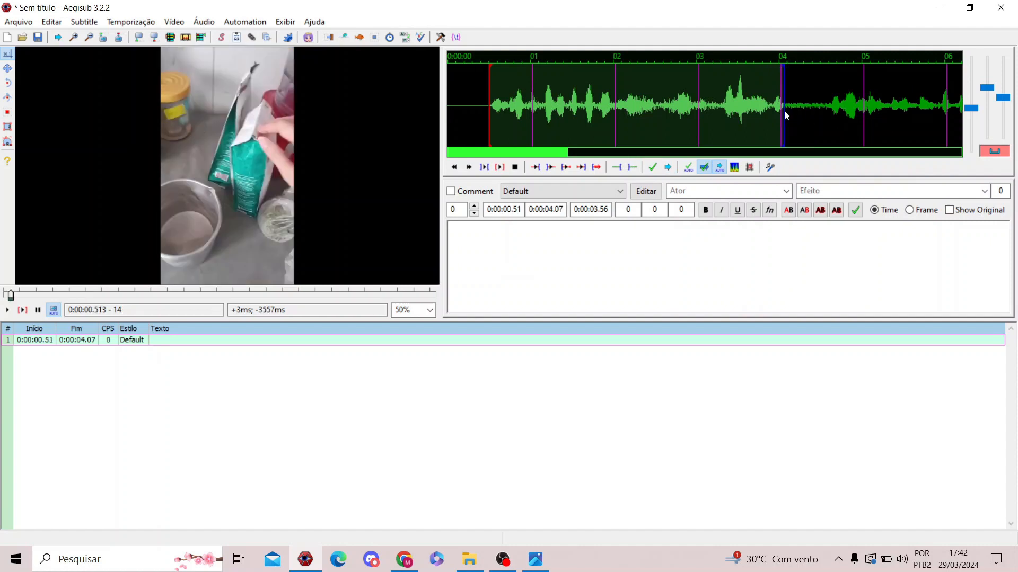
Extend the first line's end marker on the waveform to about 4.2 s.
mouse_move(785, 115)
mouse_down()
mouse_move(751, 114)
mouse_move(796, 122)
mouse_up()
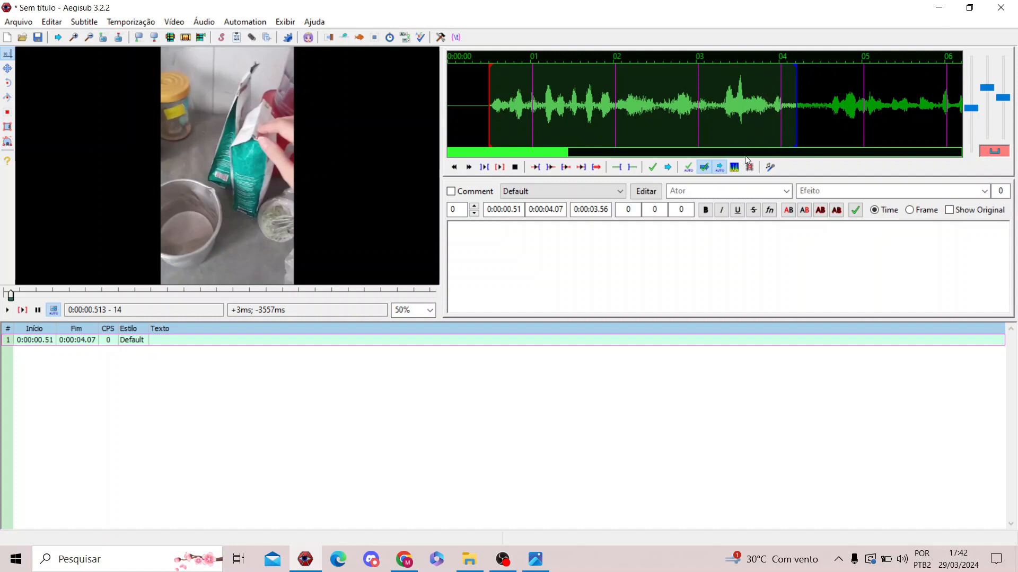
Commit the first line's timing to add a following subtitle line, and select the first line again.
click(652, 168)
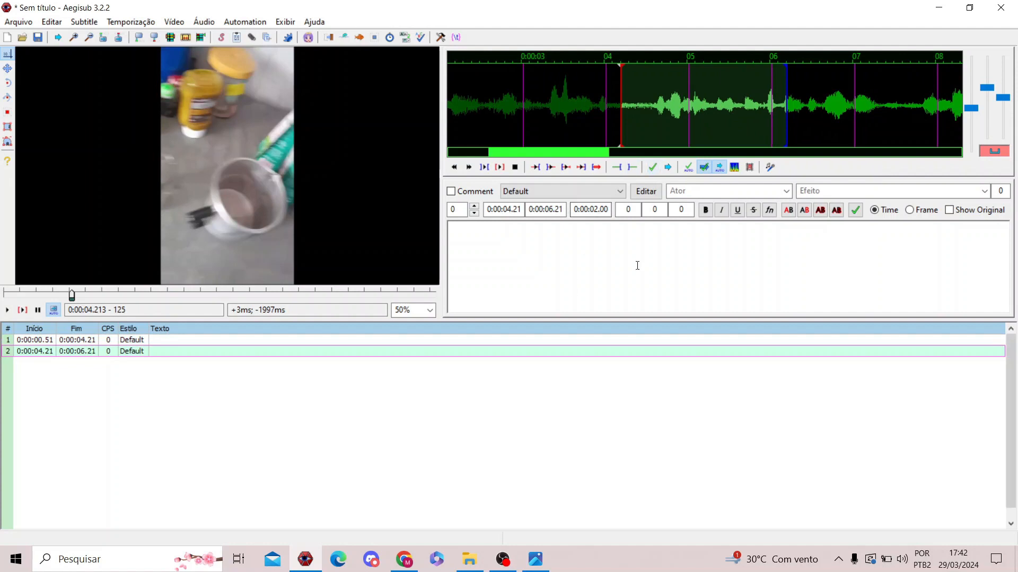
click(348, 340)
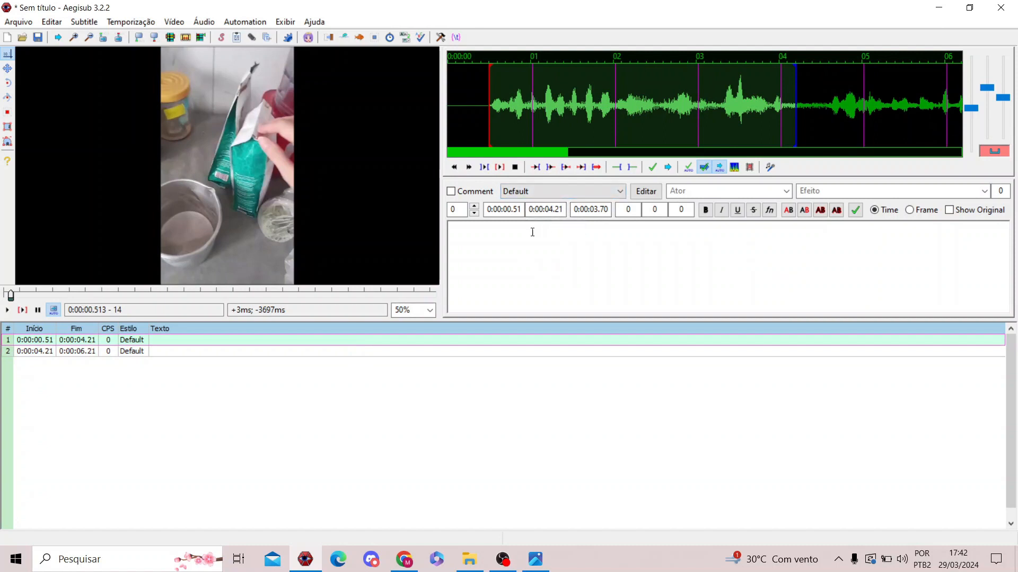
Turn on automatic committing of changes and move the first line's end marker on the waveform to about 4.1 s.
click(686, 170)
mouse_move(797, 109)
mouse_down()
mouse_move(654, 114)
mouse_move(782, 112)
mouse_move(731, 114)
mouse_up()
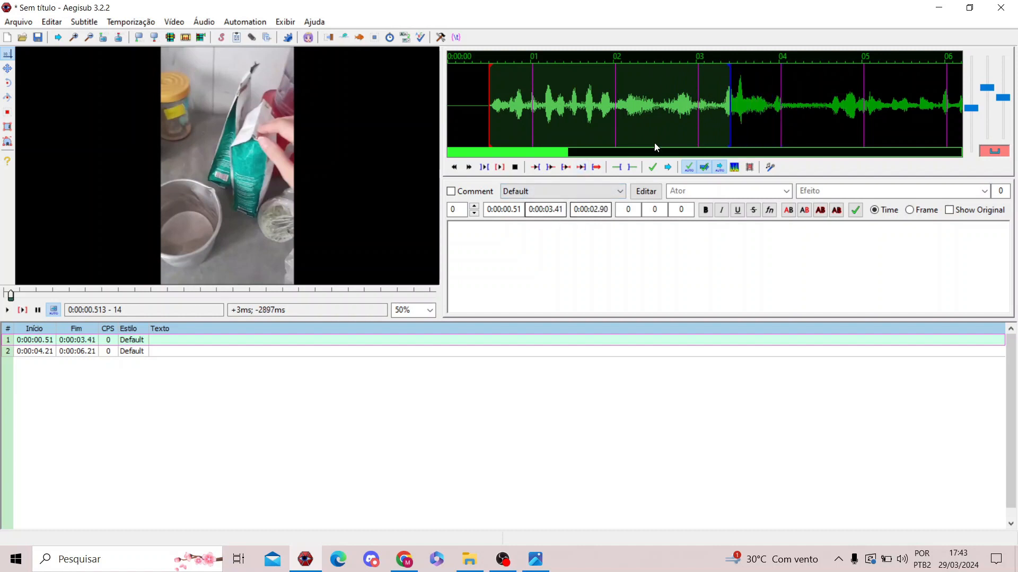
mouse_move(731, 99)
mouse_down()
mouse_move(825, 97)
mouse_move(773, 115)
mouse_move(789, 118)
mouse_up()
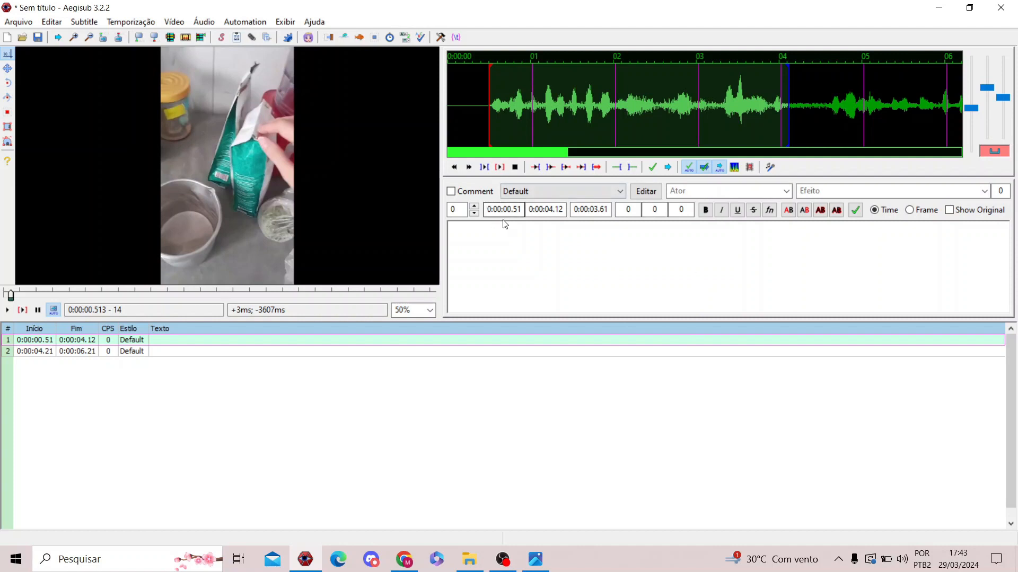
Try a start time of 0:00:01.53 for the first line and settle on 0:00:00.53.
click(489, 113)
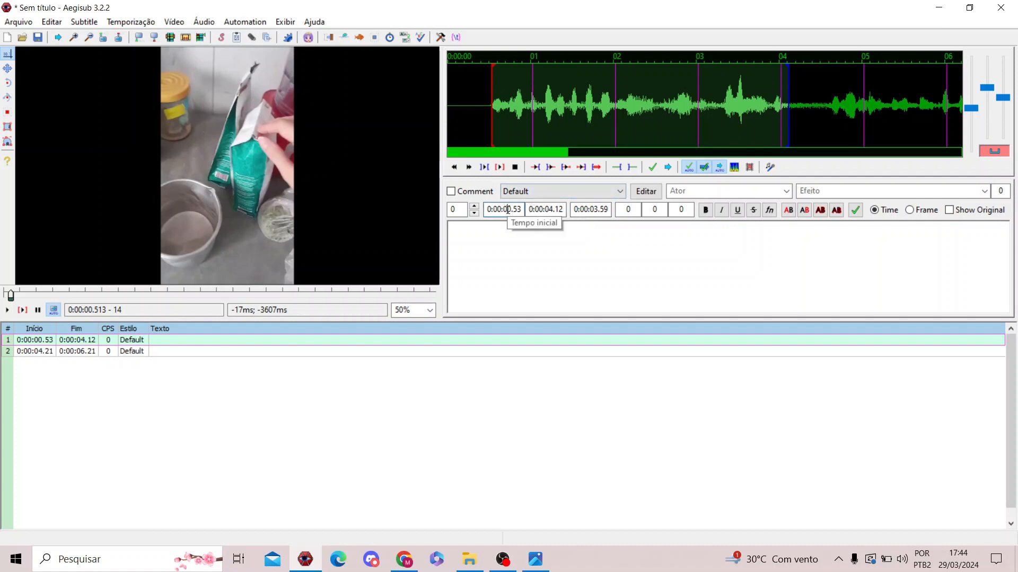
text(1)
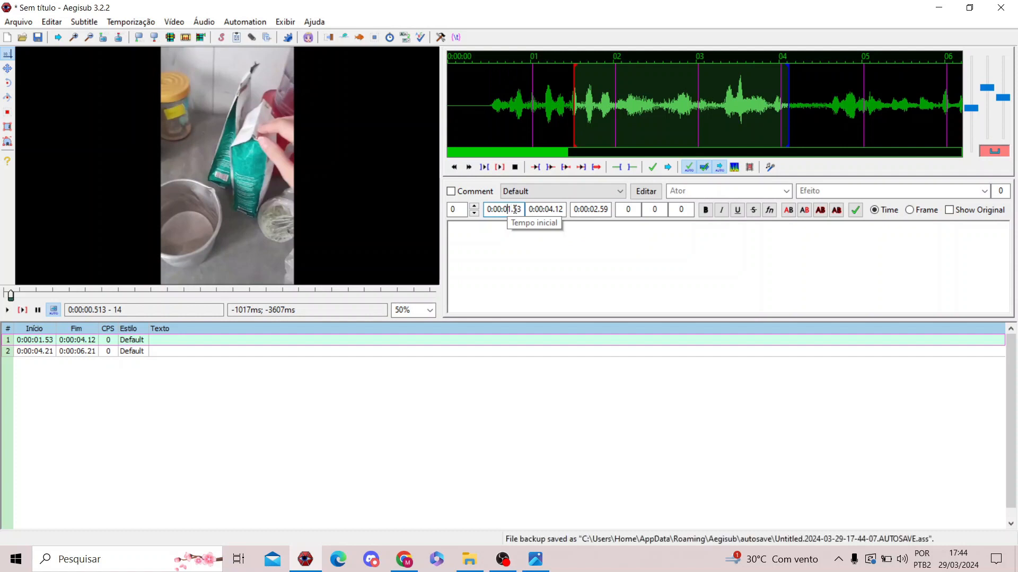
text(2)
text(0)
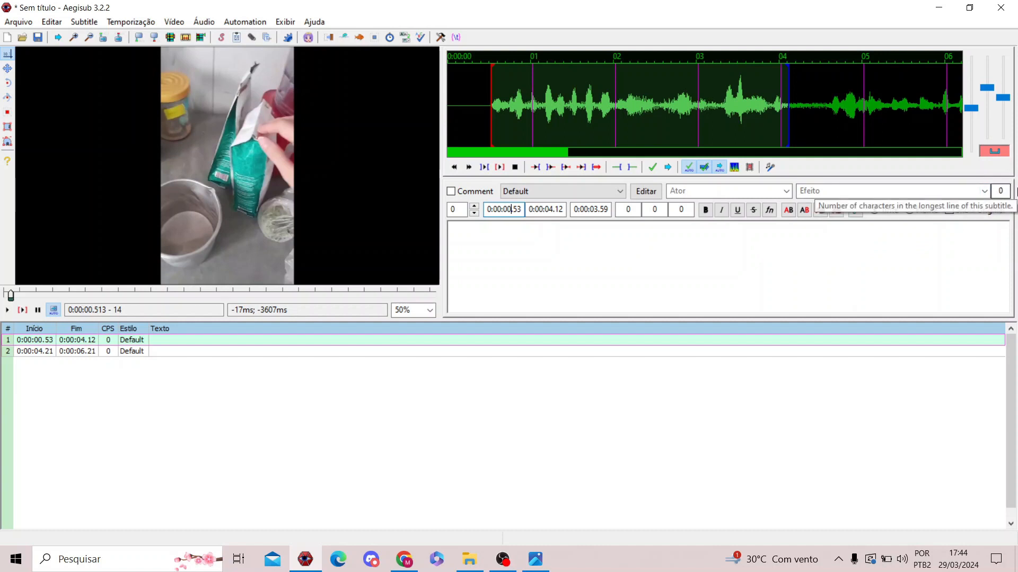
Enter "paranormal" as the first line's text and clear it again.
click(790, 294)
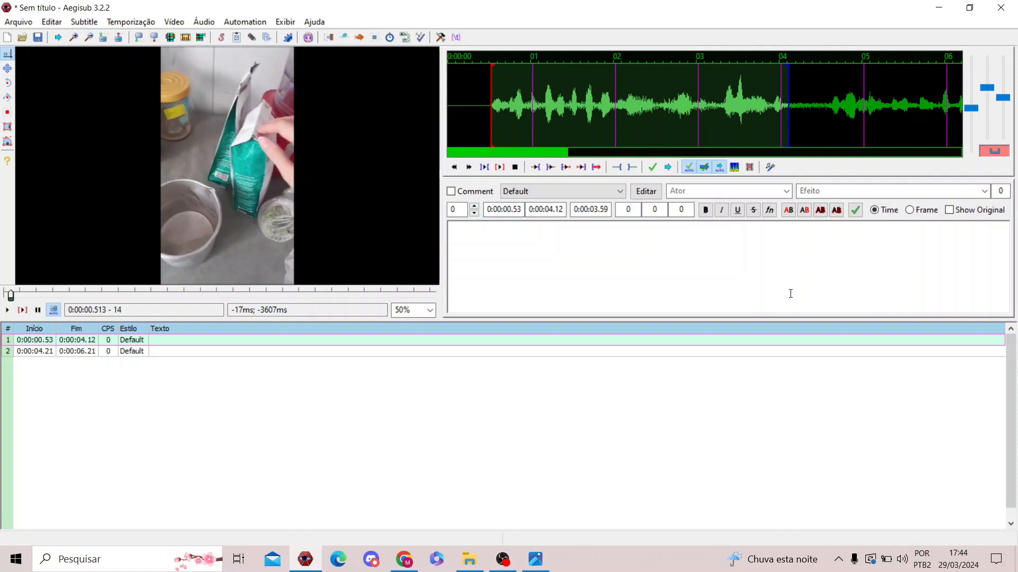
text(paranormal)
key(ctrl+a)
key(BackSpace)
Fill the first line with a long string of random letters to test its length, and erase it all.
text(iuahscjzbckj)
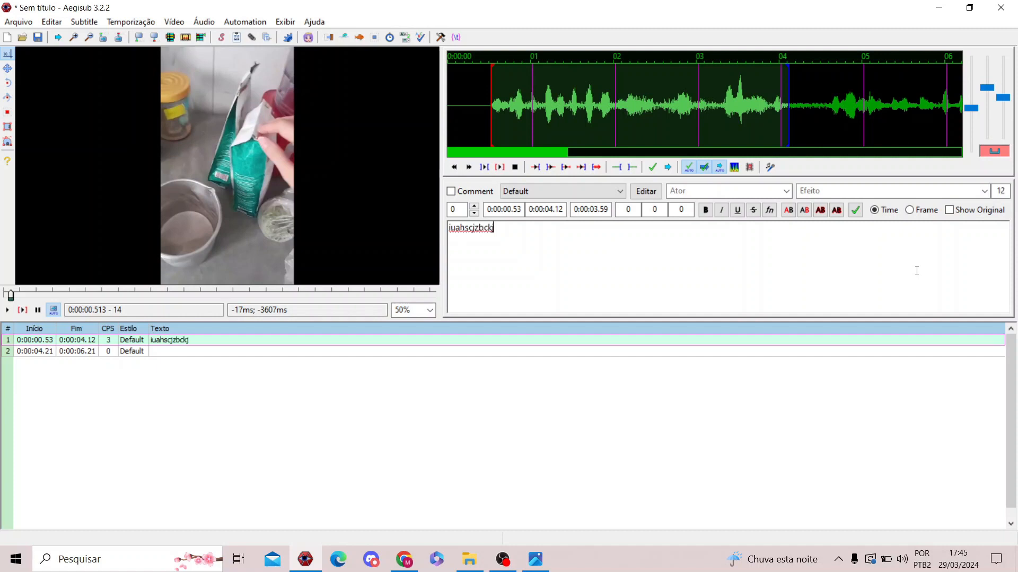
text(hcbvhjcbvjhzbjzhbvfhjbkjvbzkhjbvhjkf)
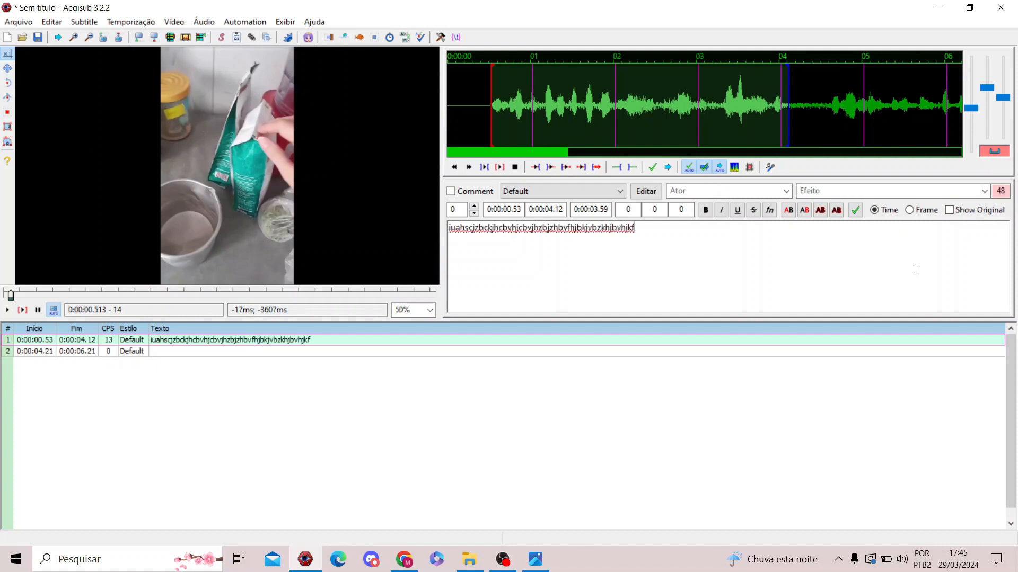
key(BackSpace)
key(BackSpace)
key(BackSpace)
key(BackSpace)
key(BackSpace)
key(BackSpace)
key(BackSpace)
key(BackSpace)
key(BackSpace)
key(BackSpace)
key(BackSpace)
key(BackSpace)
key(BackSpace)
key(BackSpace)
key(BackSpace)
key(BackSpace)
key(BackSpace)
key(BackSpace)
key(BackSpace)
key(BackSpace)
key(BackSpace)
key(BackSpace)
key(BackSpace)
key(BackSpace)
key(BackSpace)
key(BackSpace)
key(BackSpace)
key(BackSpace)
key(BackSpace)
key(BackSpace)
key(BackSpace)
key(BackSpace)
key(BackSpace)
key(BackSpace)
key(BackSpace)
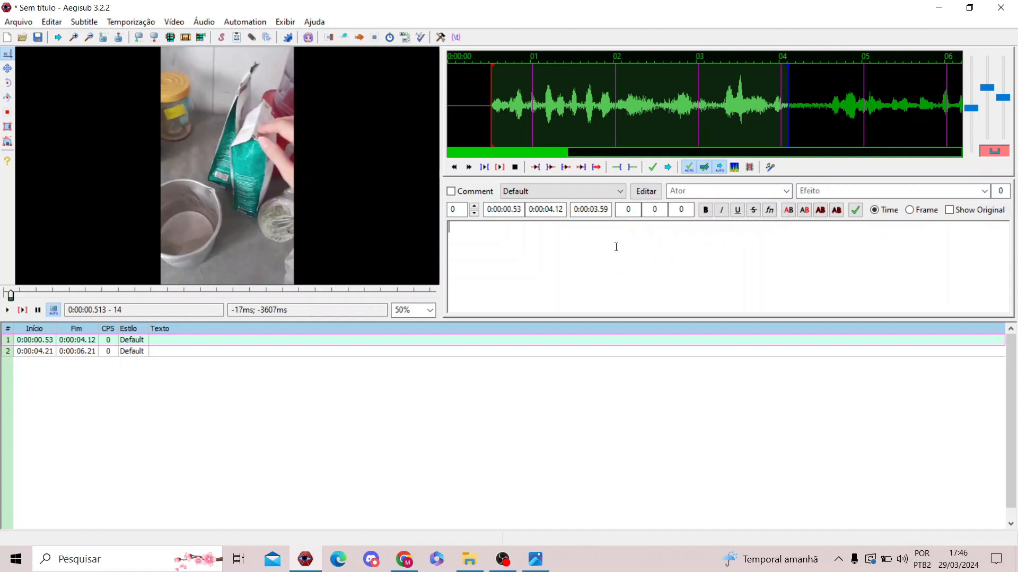
Enter "Paranormal" as the first line's text and reselect the line to preview it on the video.
text(Paranormal)
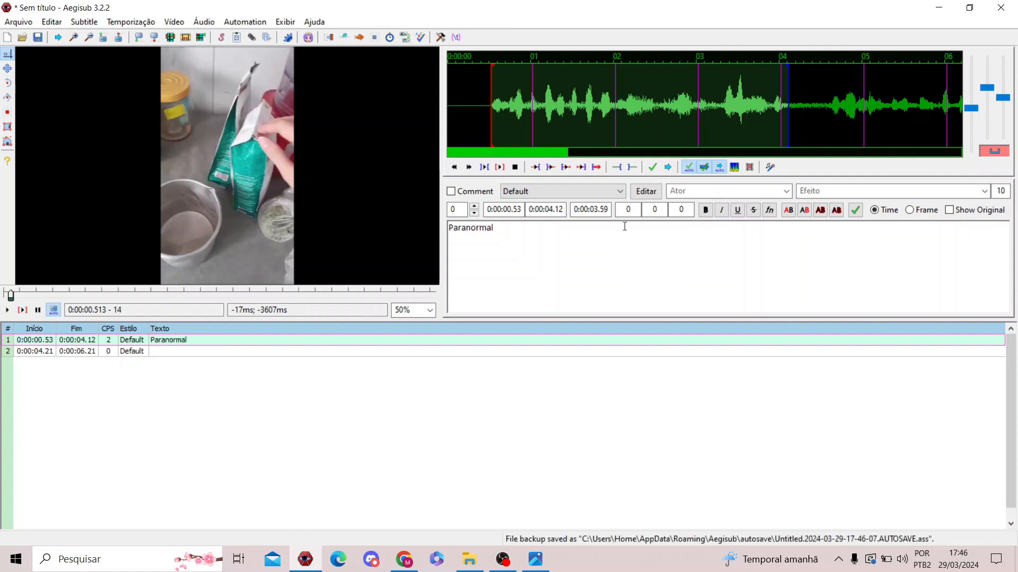
click(256, 352)
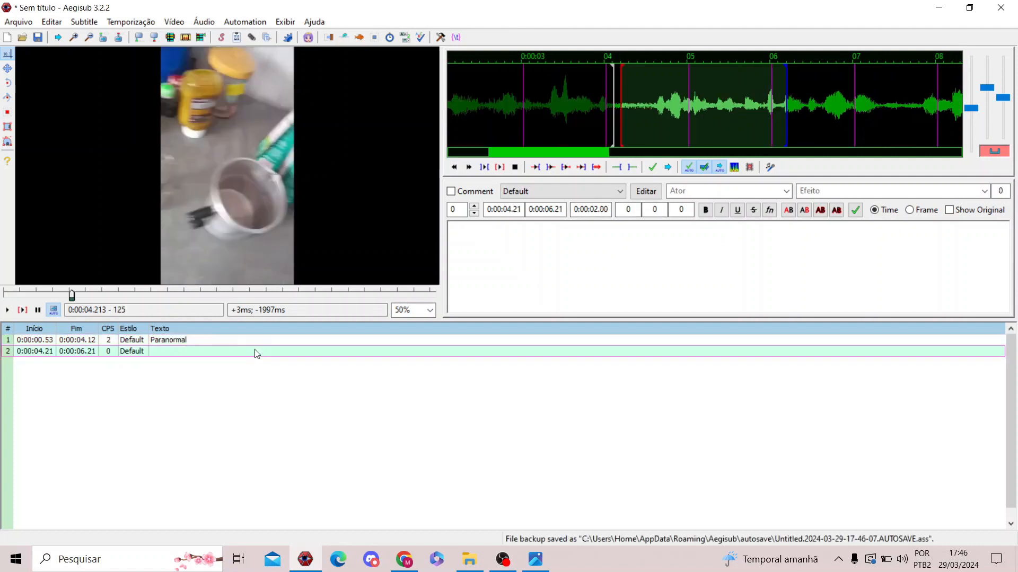
click(238, 340)
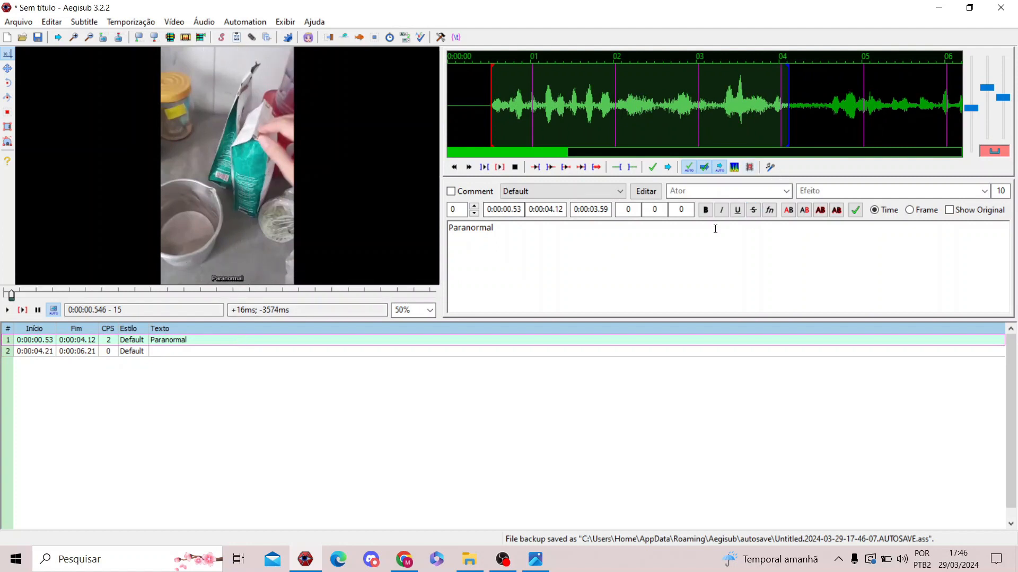
Try a left margin of 1 and a right margin of 1 on the first line, clearing each one.
click(637, 209)
key(BackSpace)
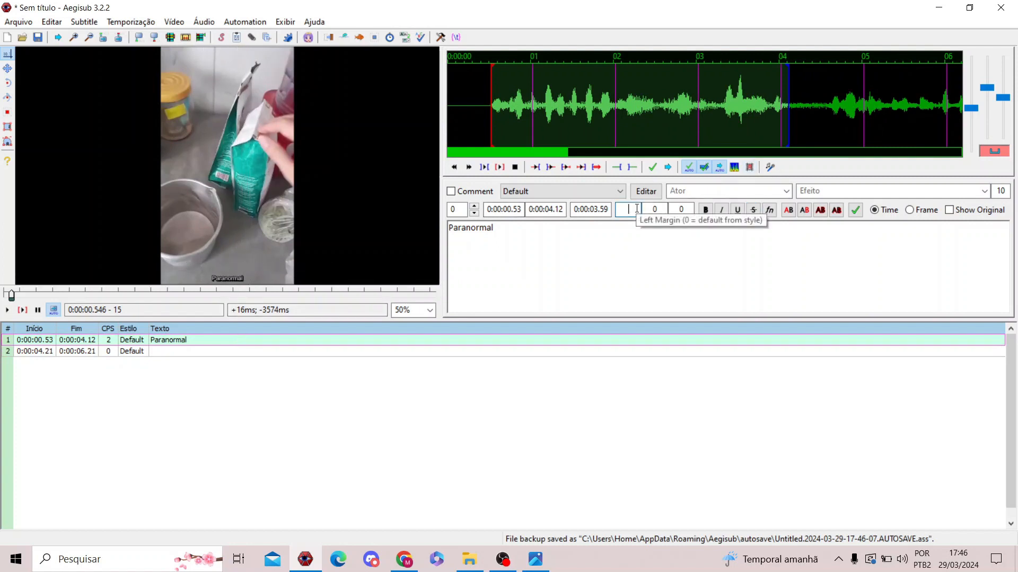
text(1)
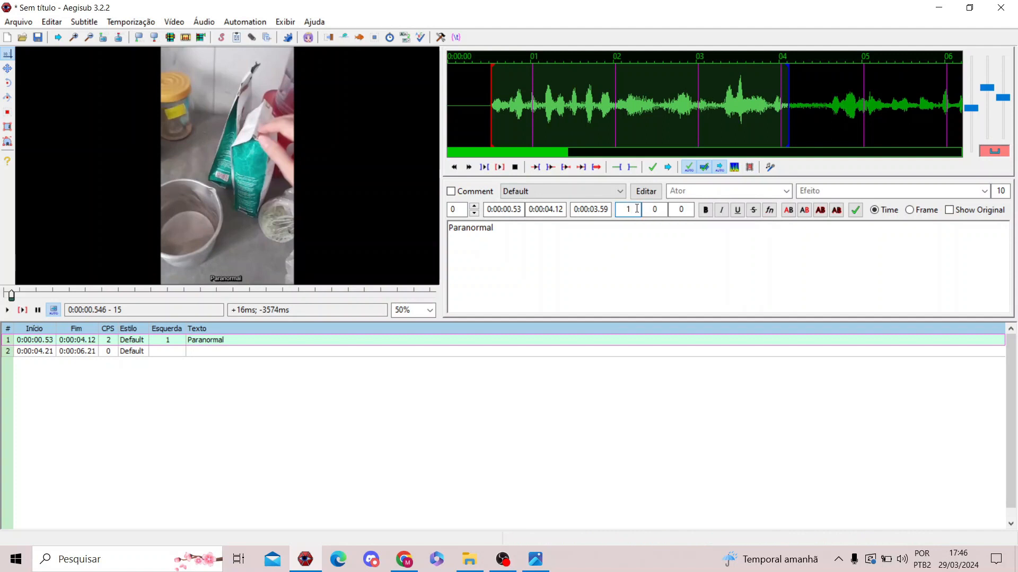
key(BackSpace)
click(661, 209)
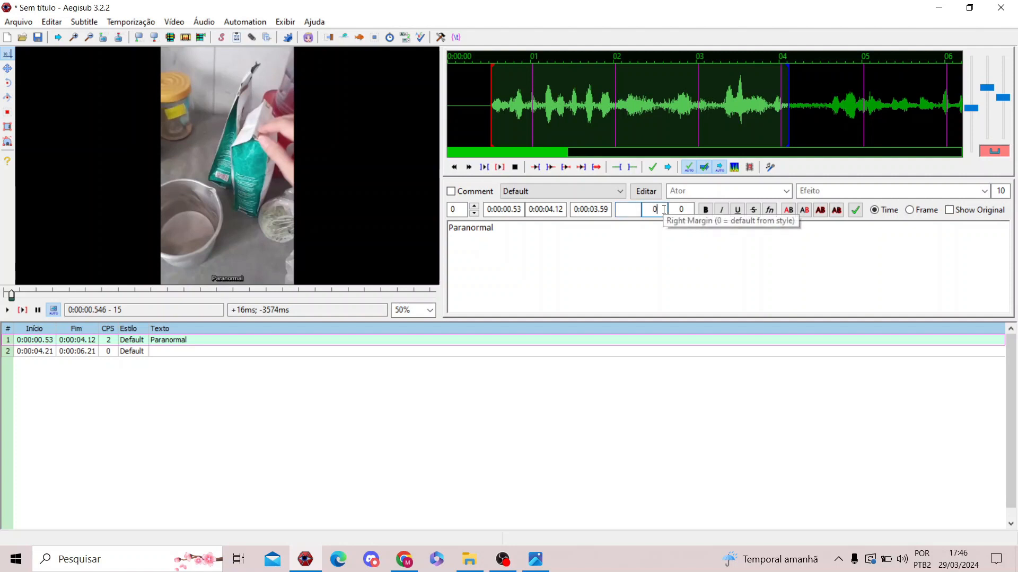
key(BackSpace)
text(1)
key(BackSpace)
Try a vertical margin of 1 on the first line, and reset its left, right and vertical margins to 0.
click(687, 212)
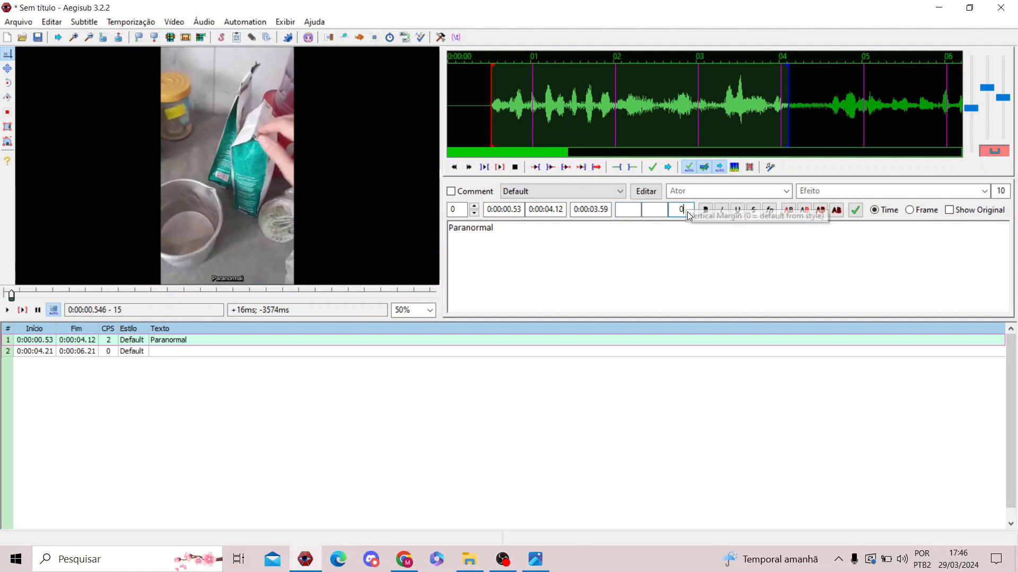
key(BackSpace)
text(1)
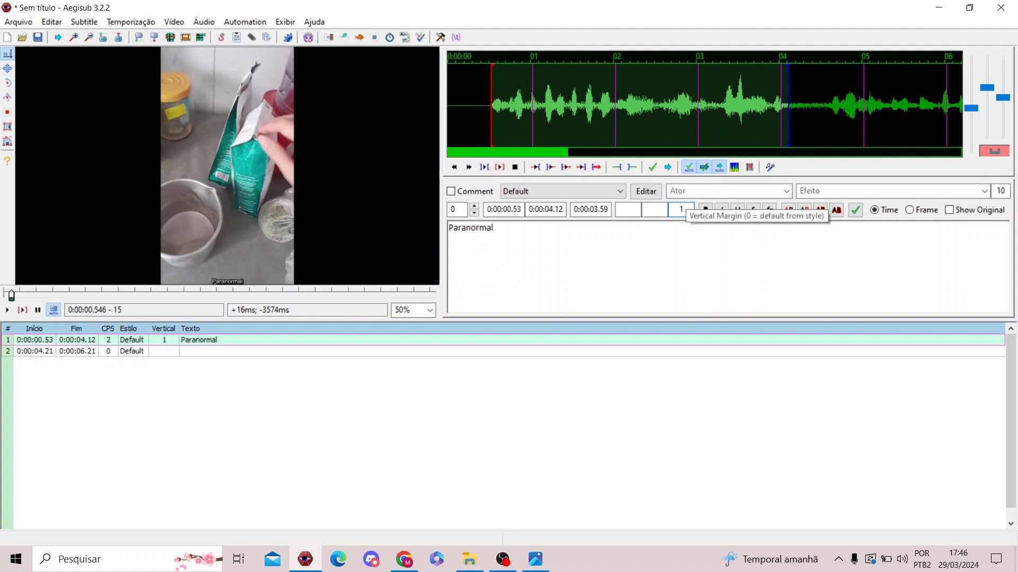
key(BackSpace)
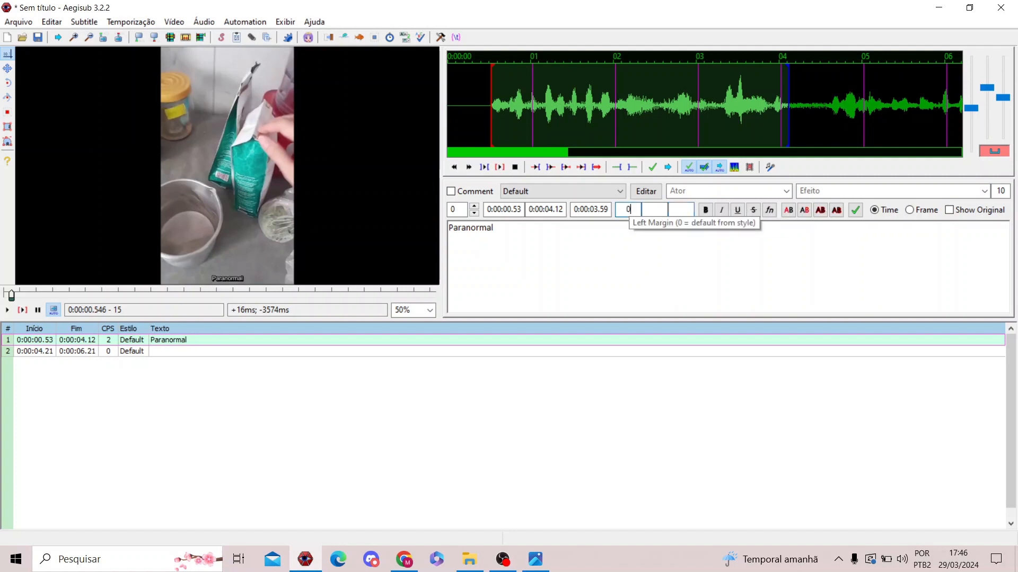
click(659, 209)
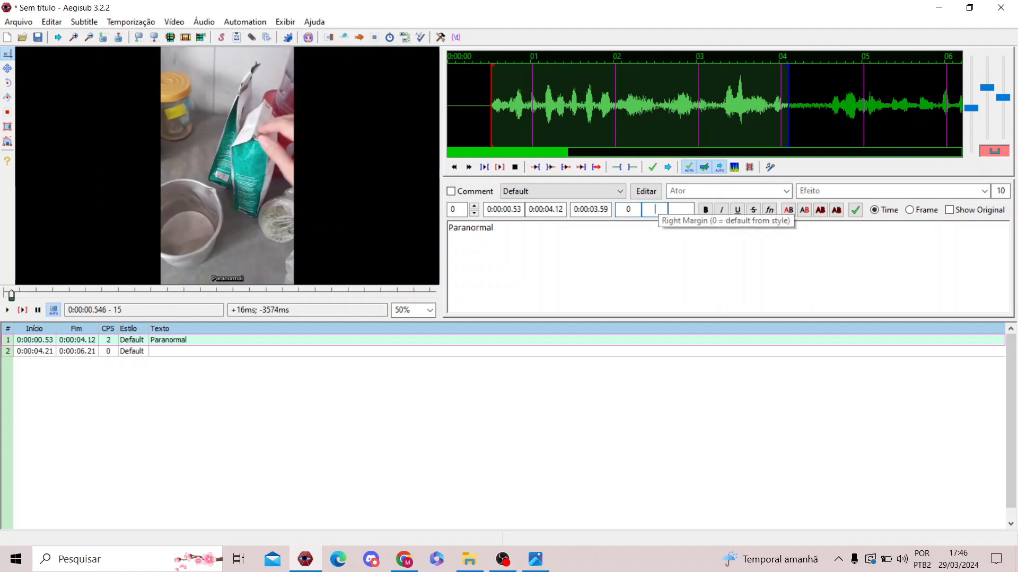
click(681, 209)
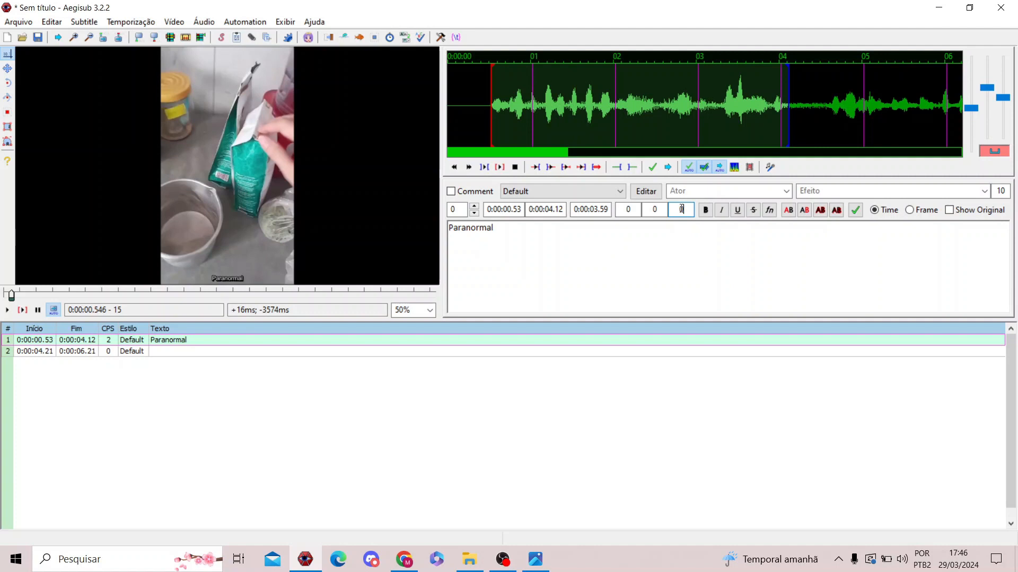
Set the Default style's font size to 30.
click(644, 191)
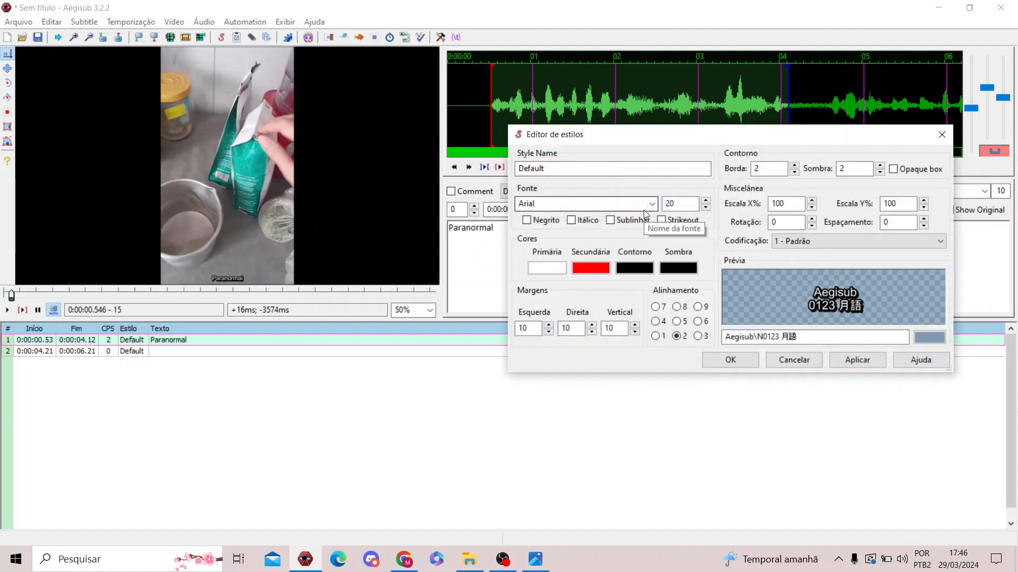
click(677, 204)
key(BackSpace)
key(BackSpace)
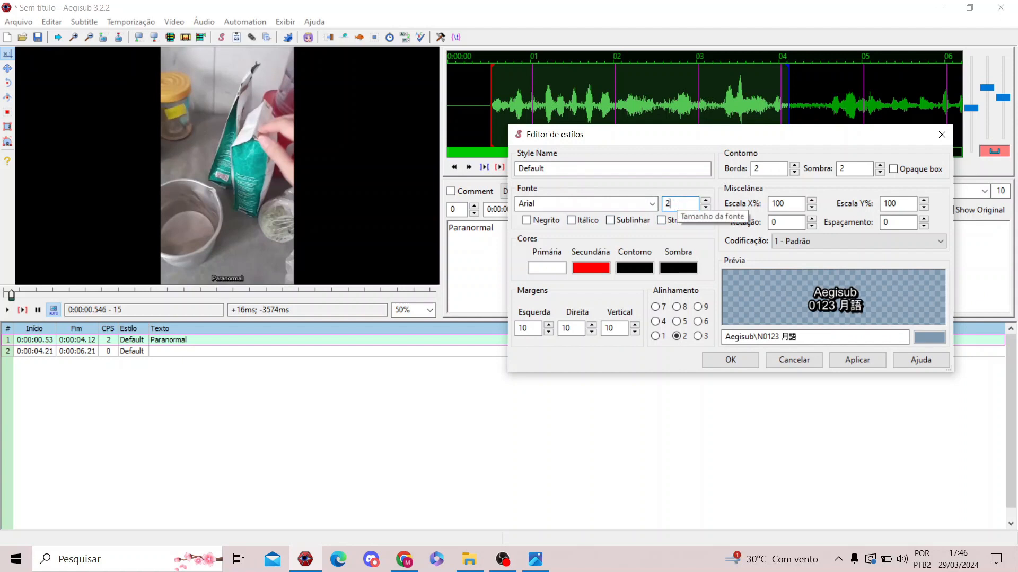
text(30)
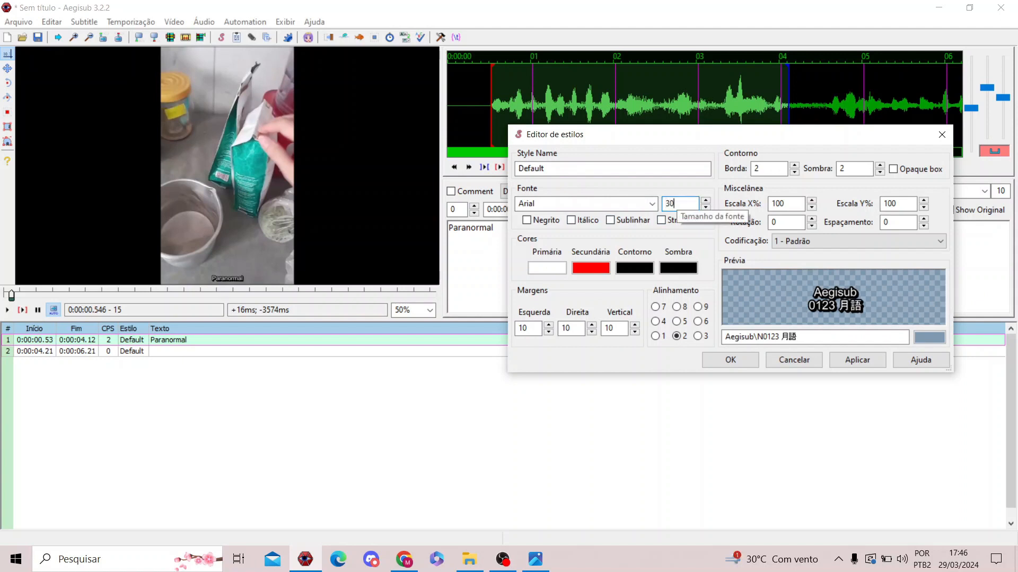
click(739, 361)
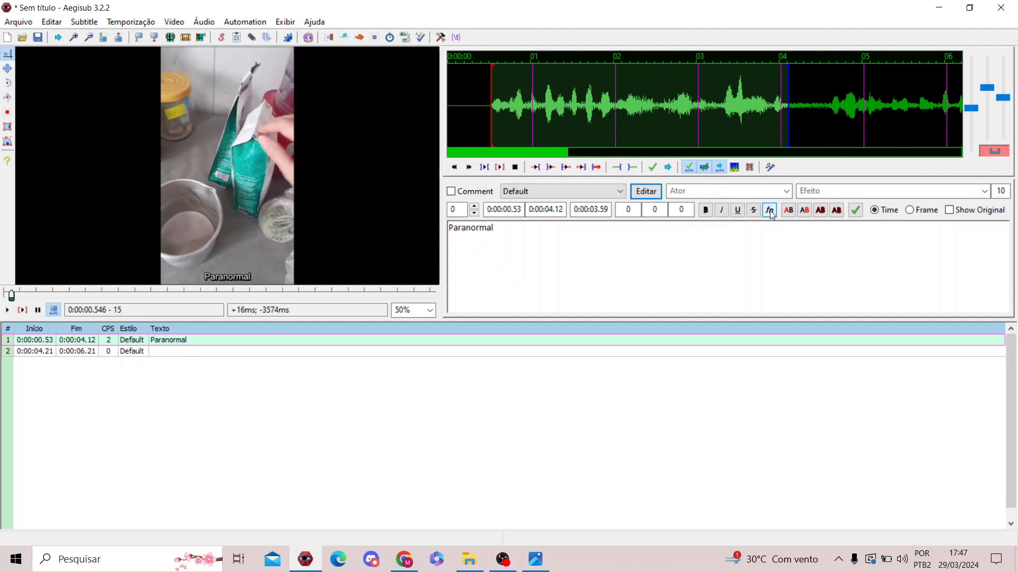
Apply bold to the word "Paranormal" in the first line, and clear the line's whole text.
click(474, 227)
double_click(540, 229)
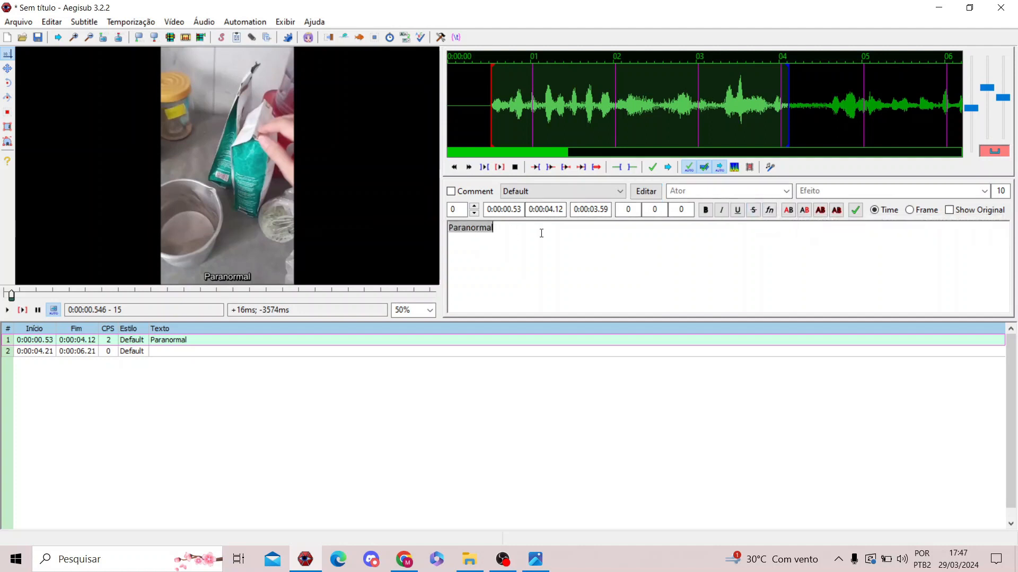
click(705, 210)
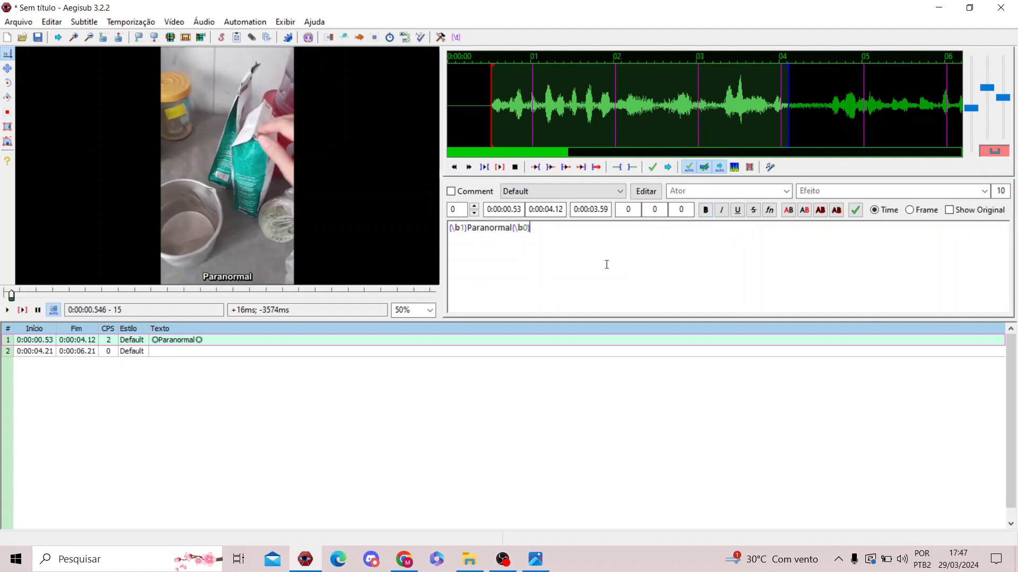
key(ctrl+a)
key(BackSpace)
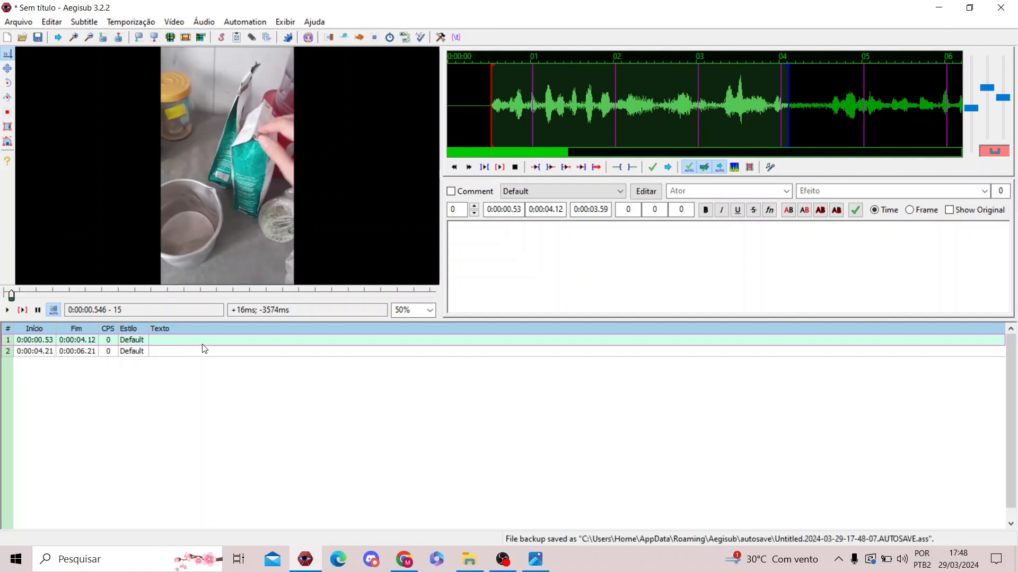
Enter "Ordem" as the first line's text and "Paranormal" as the second line's text.
right_click(205, 348)
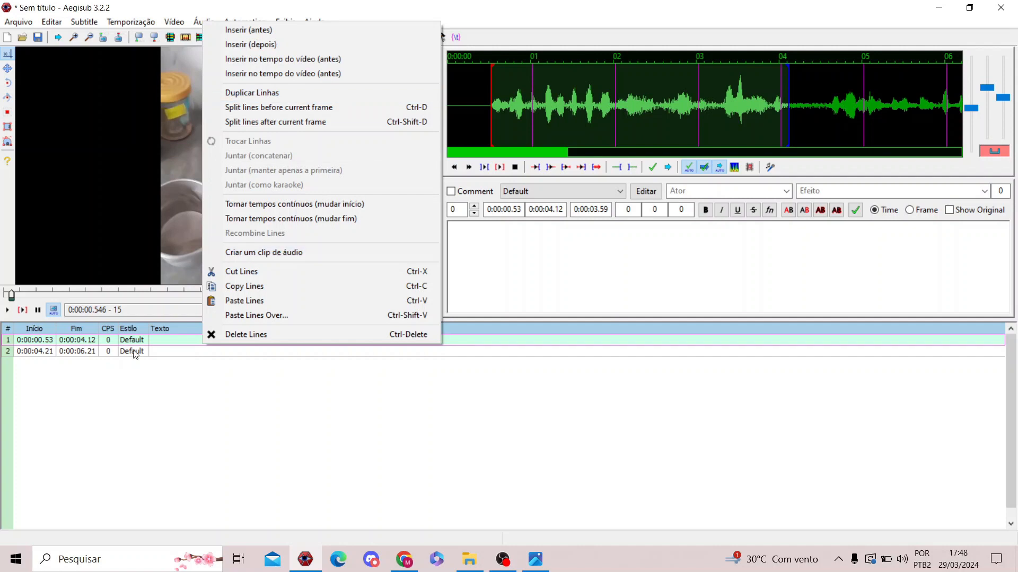
click(570, 266)
text(Ordem)
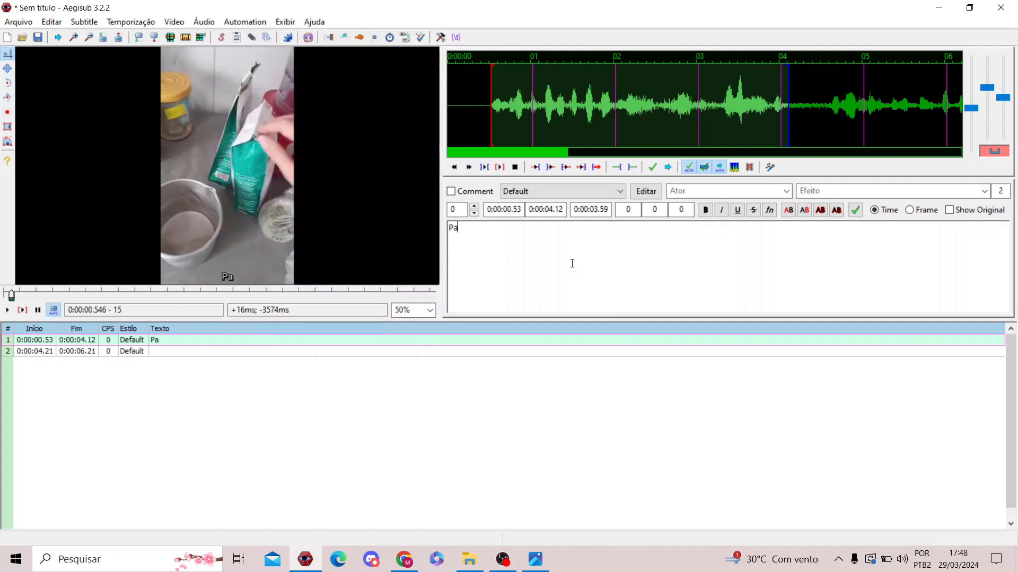
click(435, 352)
click(573, 262)
text(Paranormal)
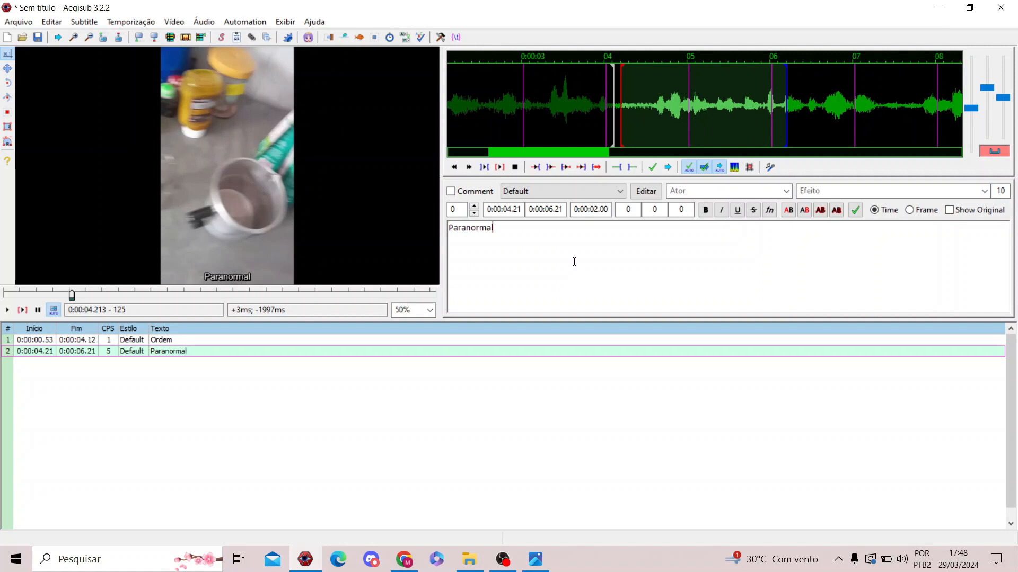
Select both subtitle lines and join them into one by concatenation.
click(281, 342)
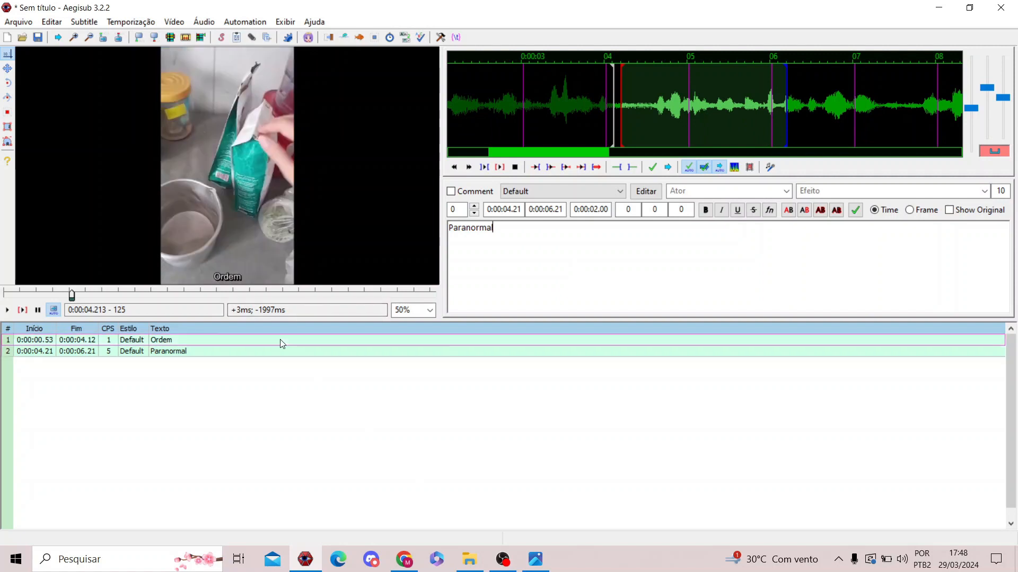
right_click(282, 342)
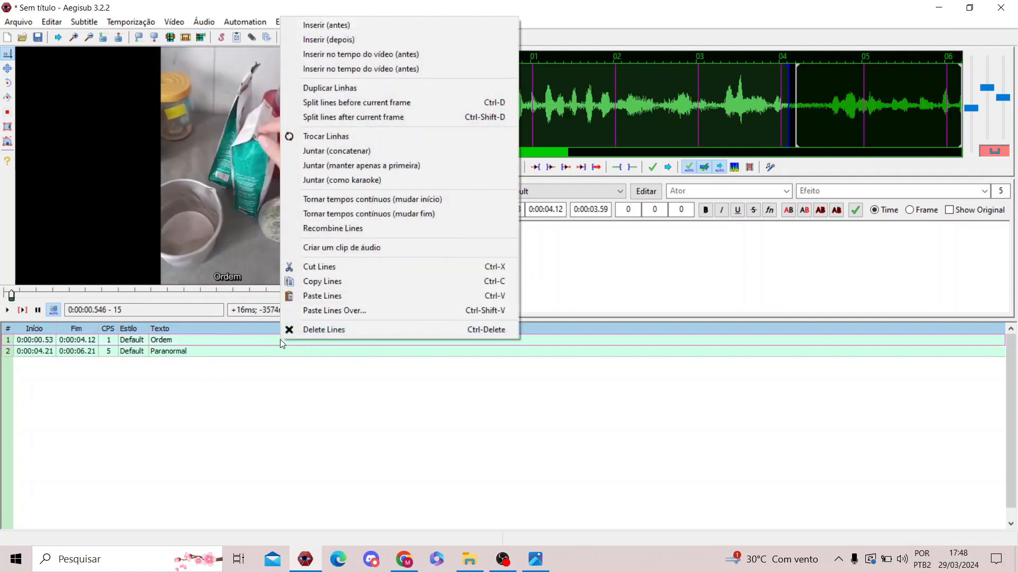
click(351, 150)
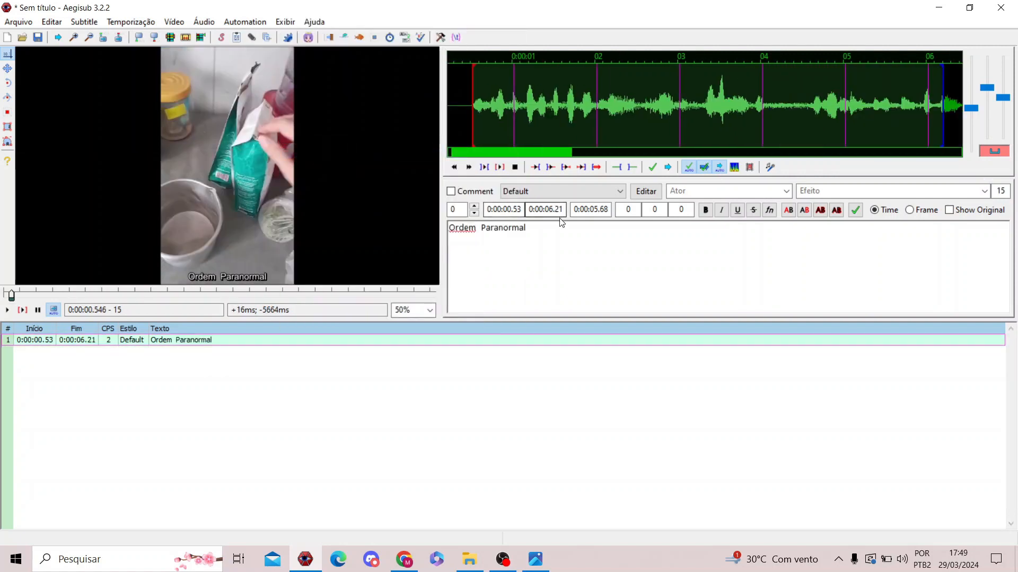
Duplicate the subtitle line and retime the first copy on the waveform to run from about 0:00:06.88 to 0:00:09.56.
right_click(342, 344)
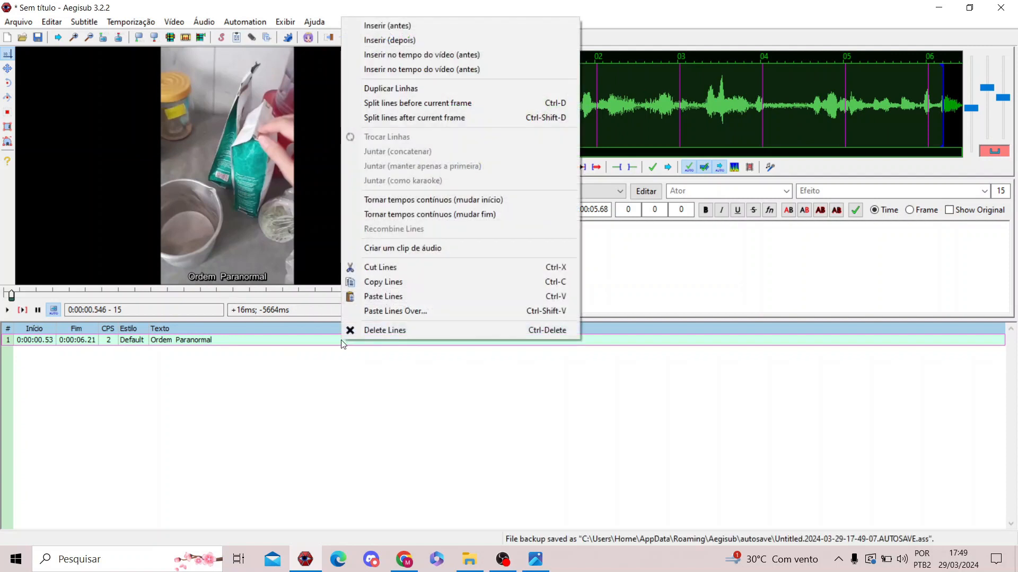
click(417, 90)
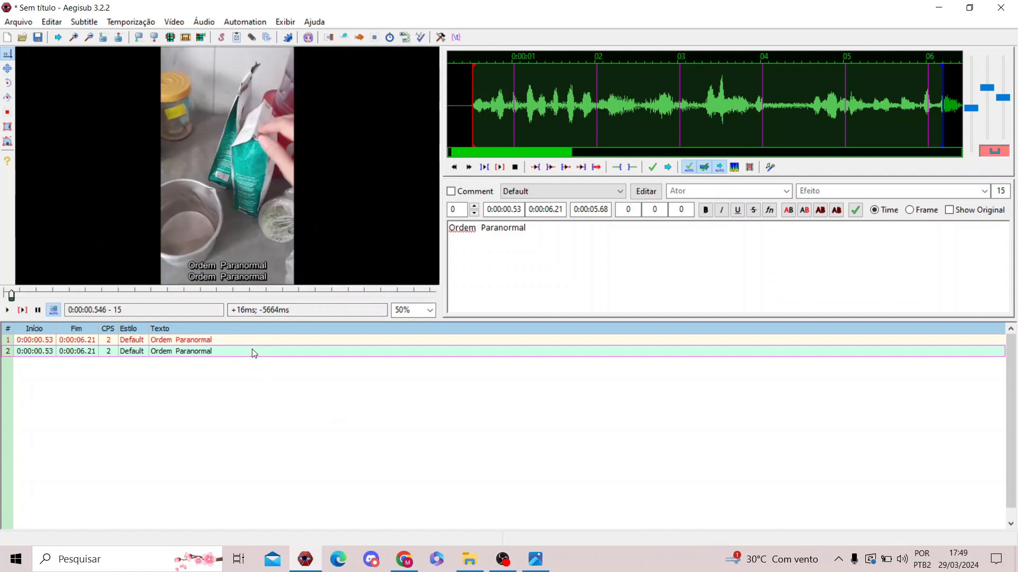
click(210, 342)
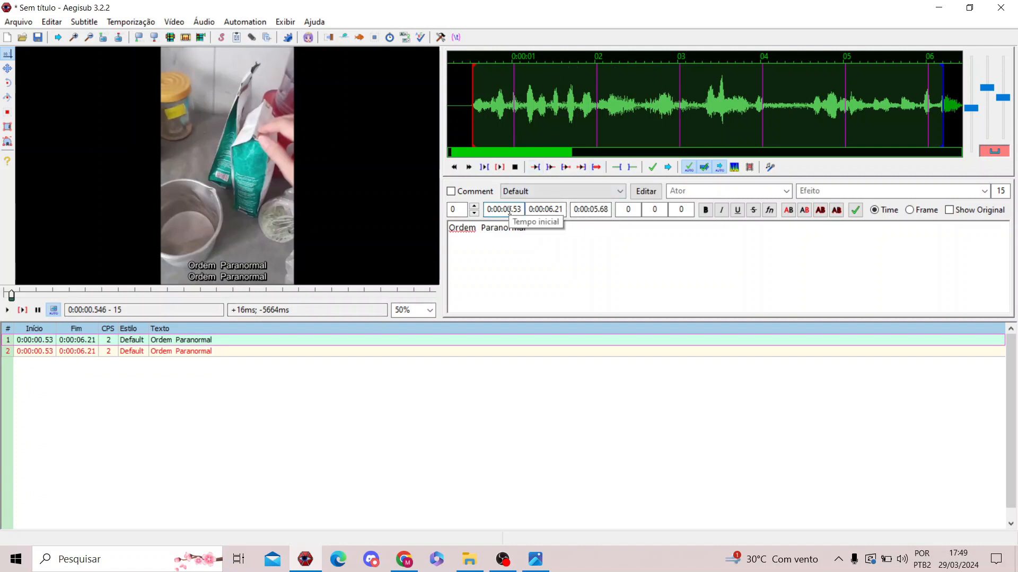
drag(474, 109, 871, 106)
scroll(646, 106, down, 6)
drag(571, 106, 847, 104)
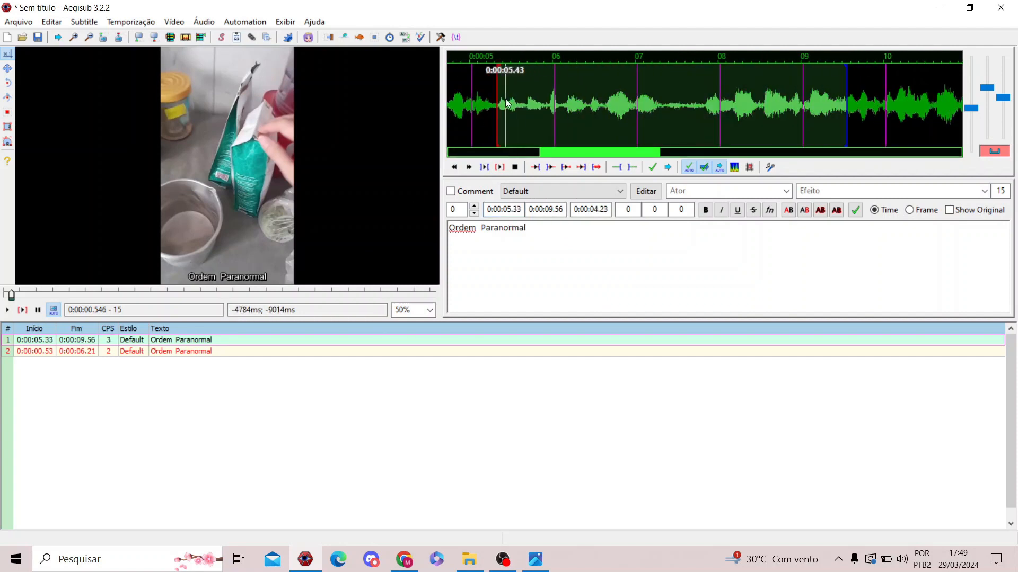
click(626, 103)
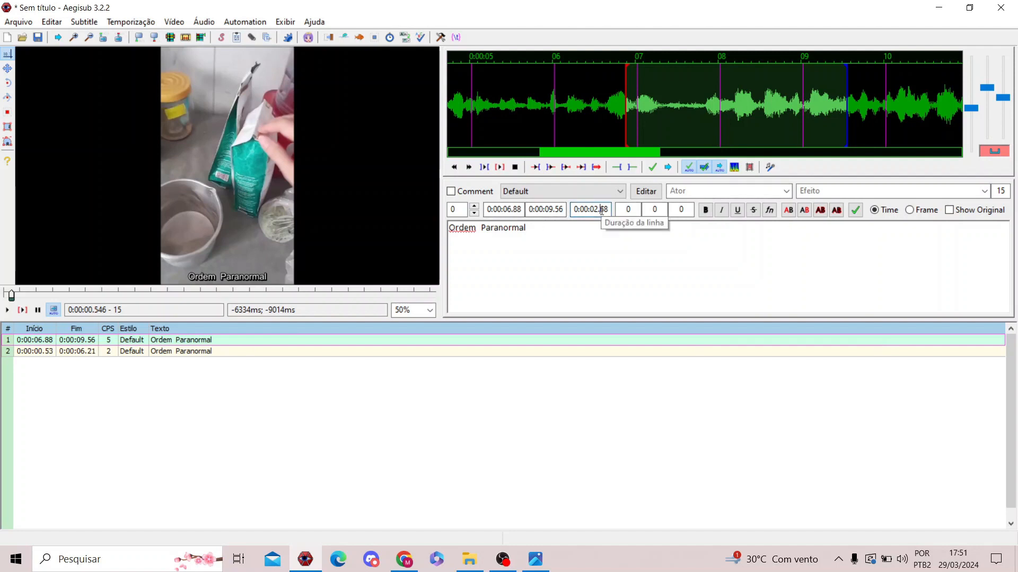
Set the first line's duration to 0:00:01.00 and remove the extra space between "Ordem" and "Paranormal" in its text.
text(1.0)
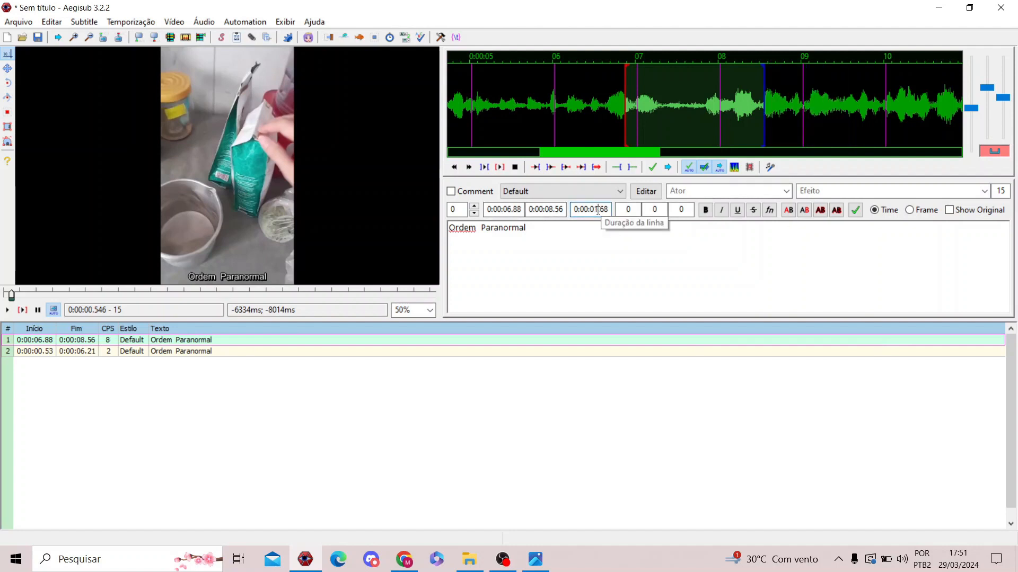
text(0)
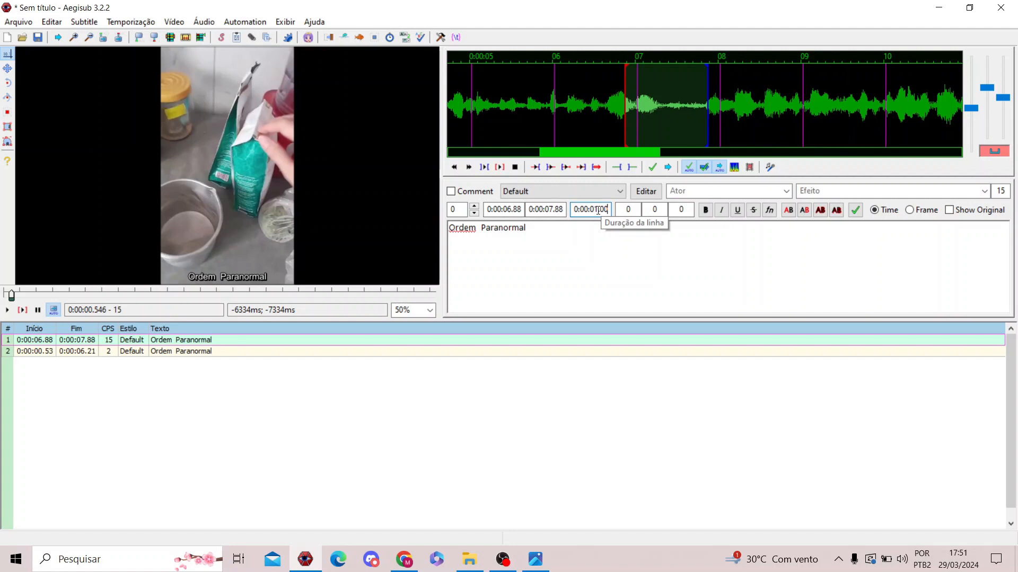
click(545, 234)
double_click(484, 234)
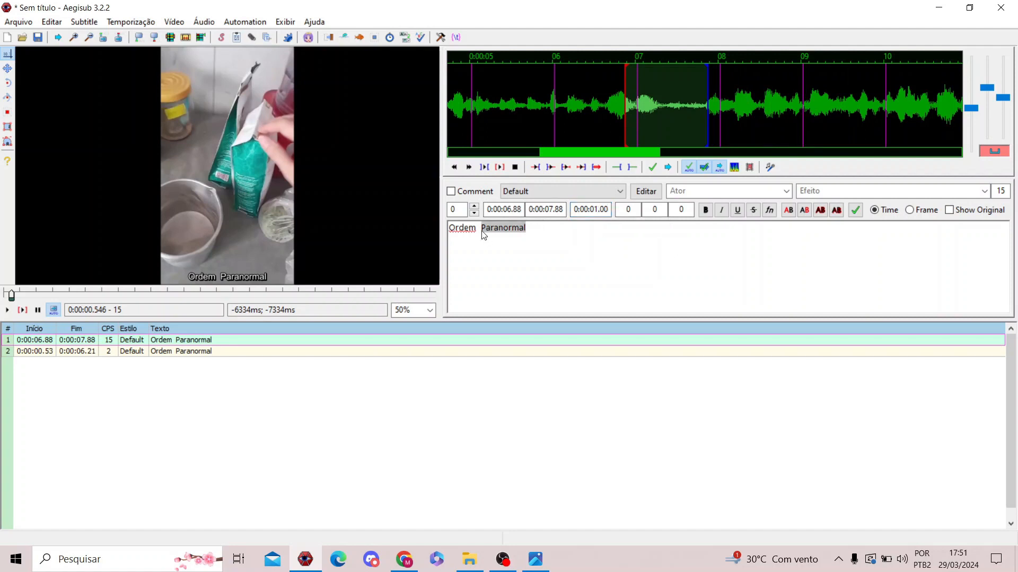
click(483, 231)
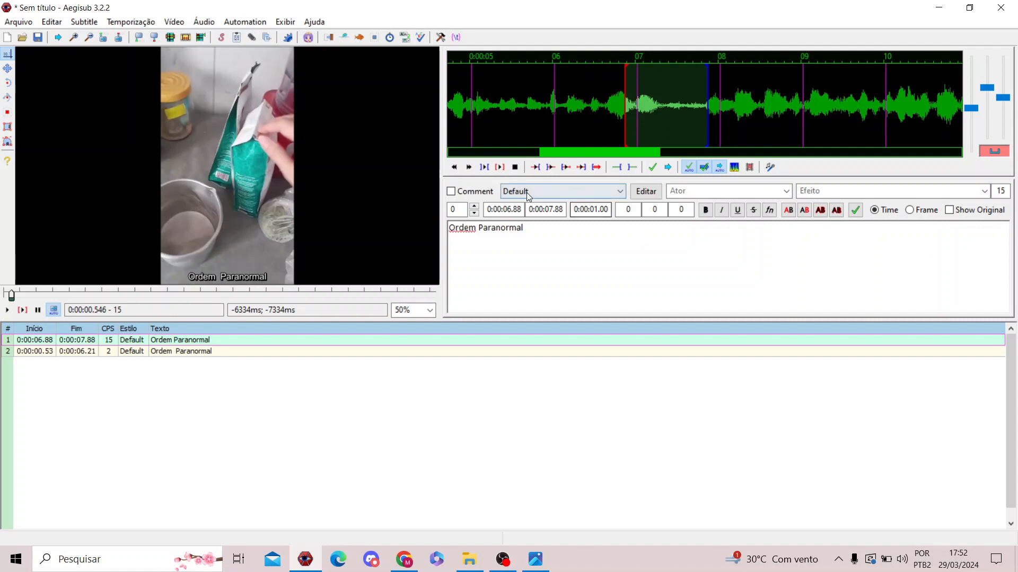
Replace the first line's whole text with the single word "independentemente".
drag(557, 231, 334, 208)
text(in)
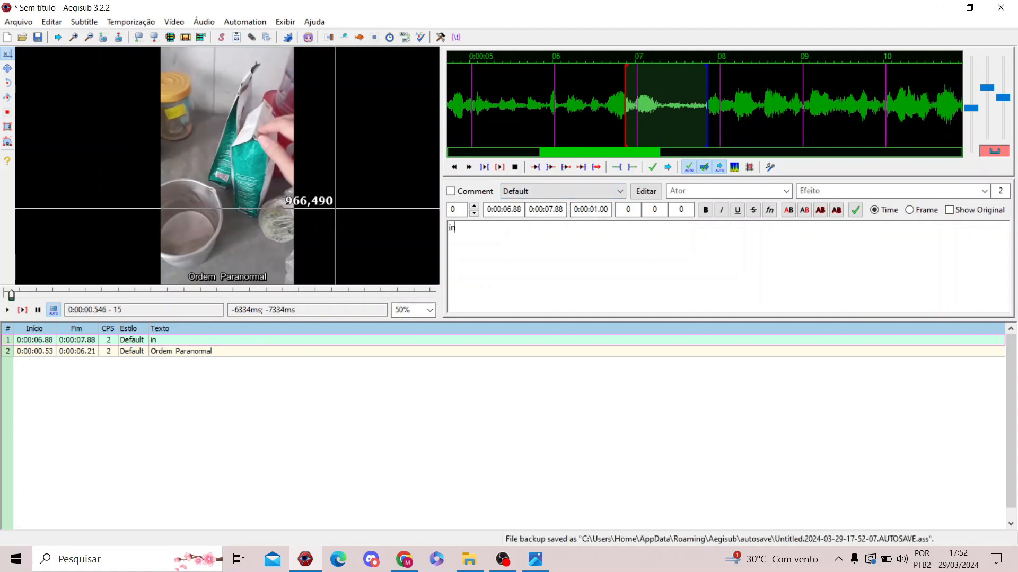
text(dependentemente)
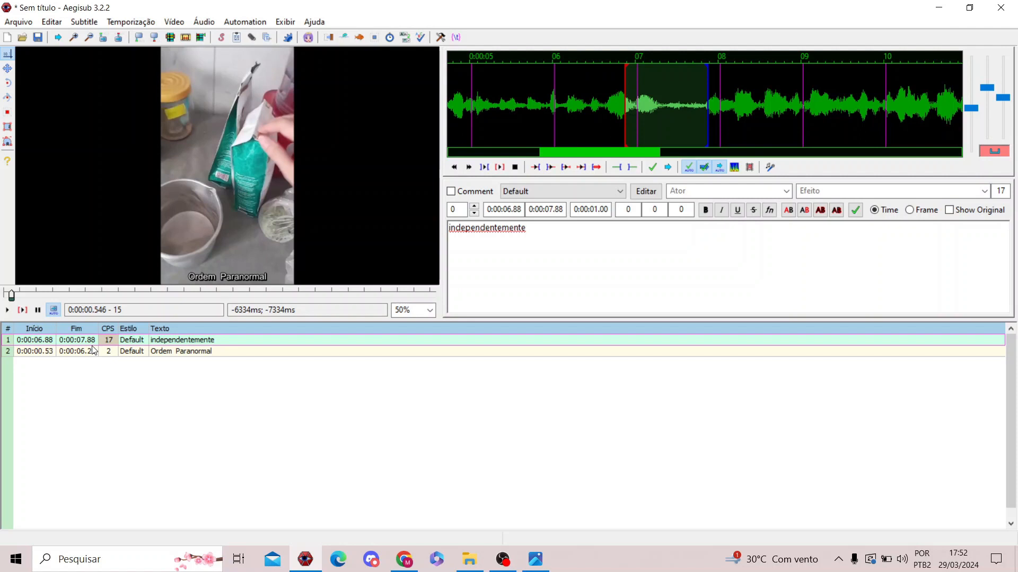
Replace the first line's text with the long word "hipopotominstrosesquipedaliofodia".
key(BackSpace)
key(BackSpace)
key(BackSpace)
key(BackSpace)
key(BackSpace)
key(BackSpace)
key(BackSpace)
key(BackSpace)
key(BackSpace)
key(BackSpace)
key(BackSpace)
key(BackSpace)
key(BackSpace)
key(BackSpace)
key(BackSpace)
key(BackSpace)
key(BackSpace)
text(hi)
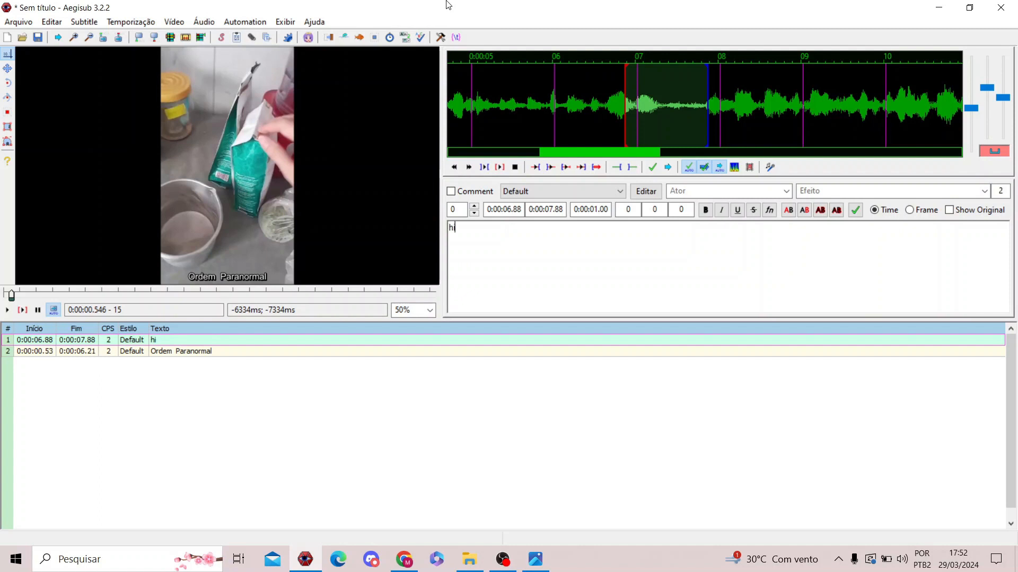
text(popotomi)
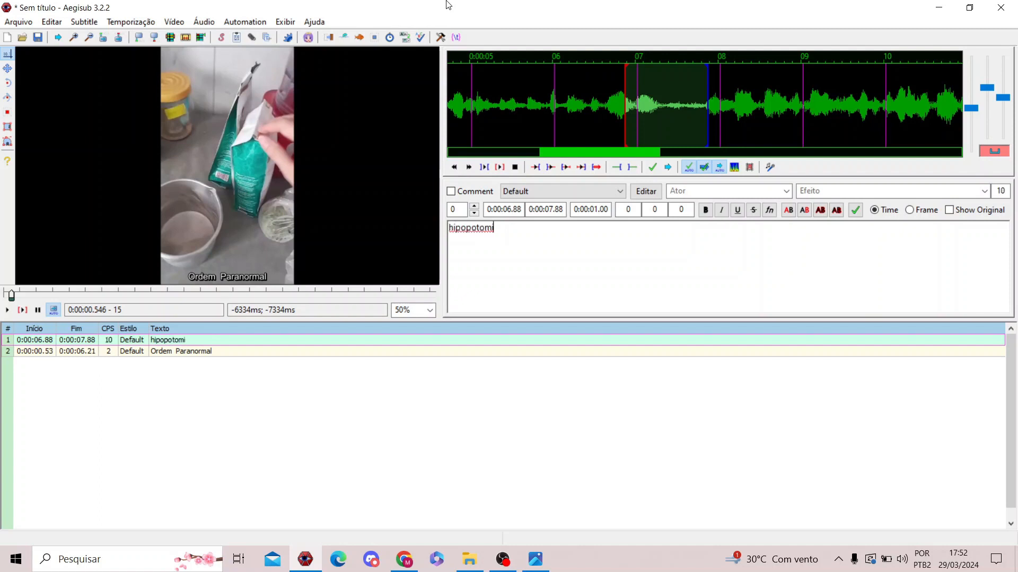
text(nstrosesquip)
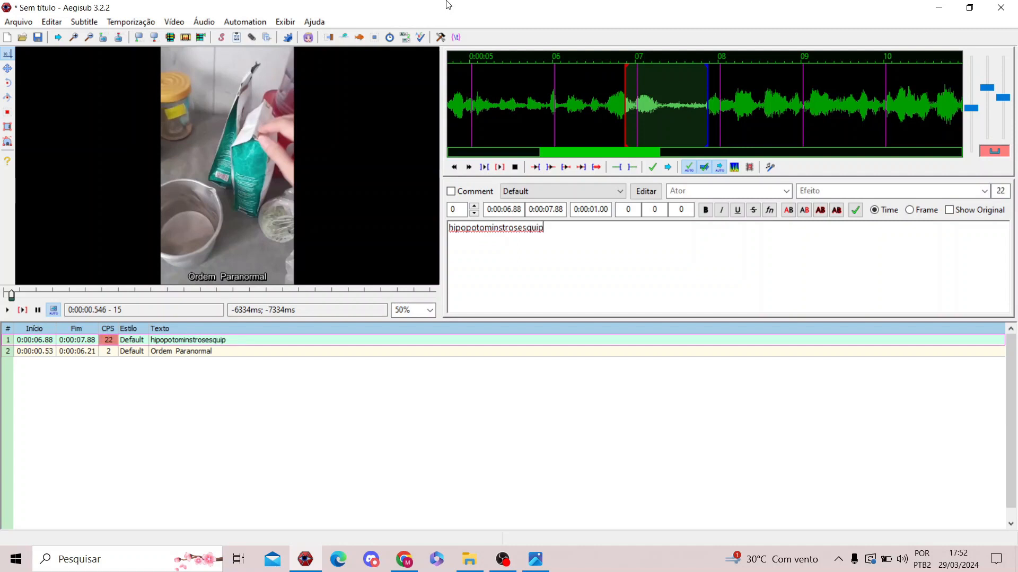
text(edaliofodia)
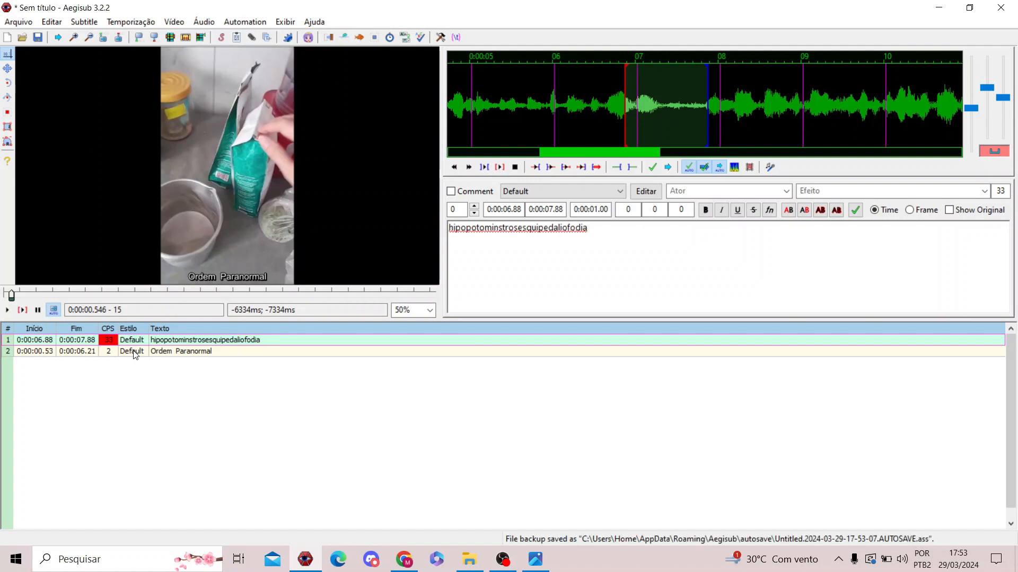
Set the first line's duration to 0:00:02.00 and clear its whole text.
click(592, 209)
text(2)
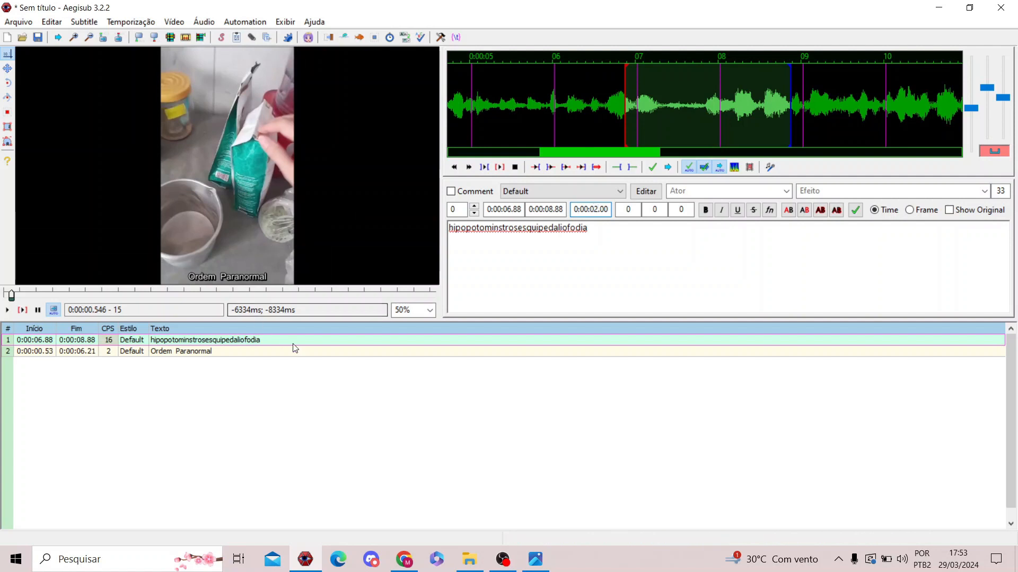
click(637, 235)
key(BackSpace)
key(BackSpace)
key(BackSpace)
key(BackSpace)
key(BackSpace)
key(BackSpace)
key(BackSpace)
key(BackSpace)
key(BackSpace)
key(BackSpace)
key(BackSpace)
key(BackSpace)
key(BackSpace)
key(BackSpace)
key(BackSpace)
key(BackSpace)
key(BackSpace)
key(BackSpace)
key(BackSpace)
key(BackSpace)
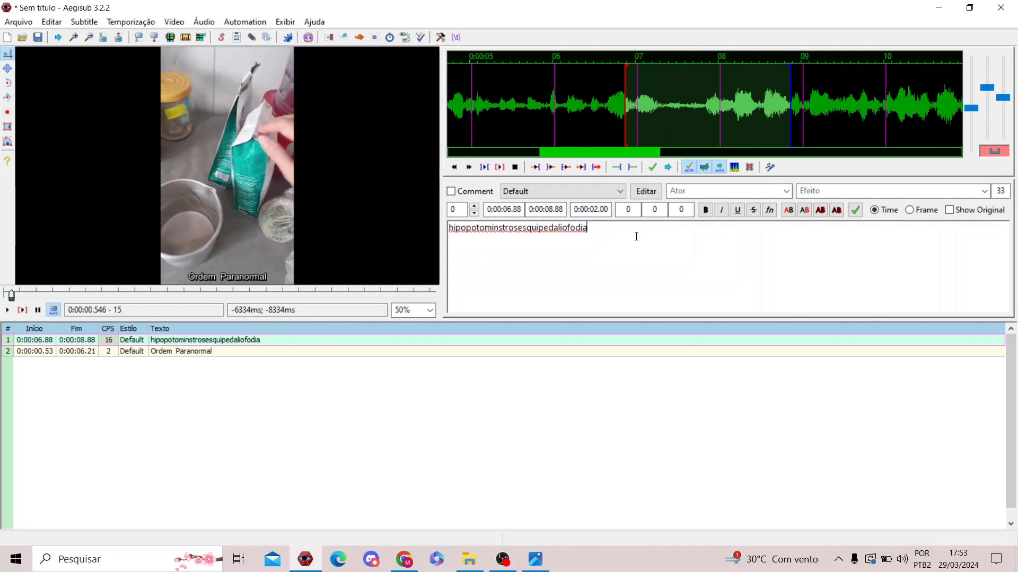
key(BackSpace)
key(BackSpace)
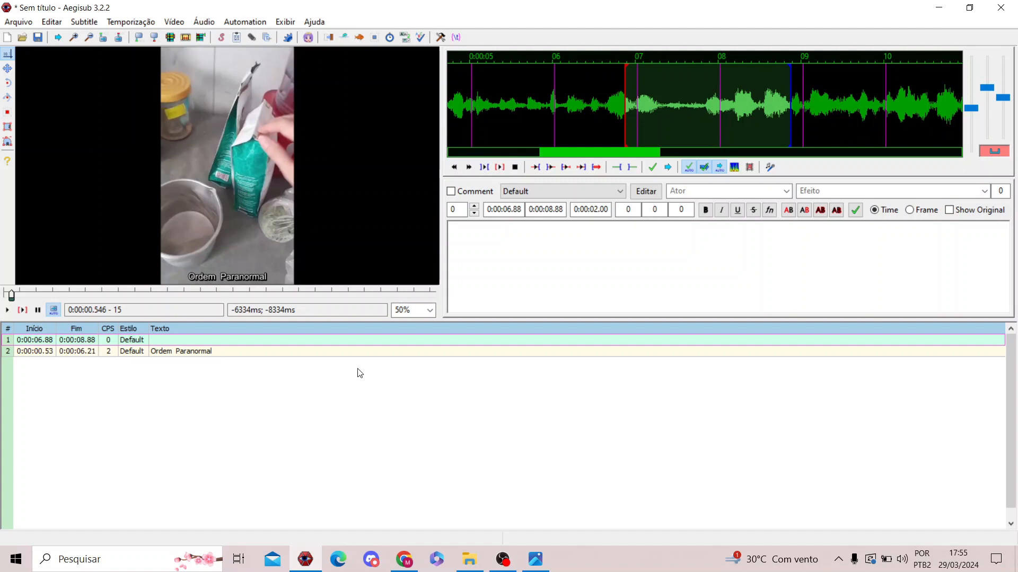
Try to save the subtitles with the regular save command.
click(19, 20)
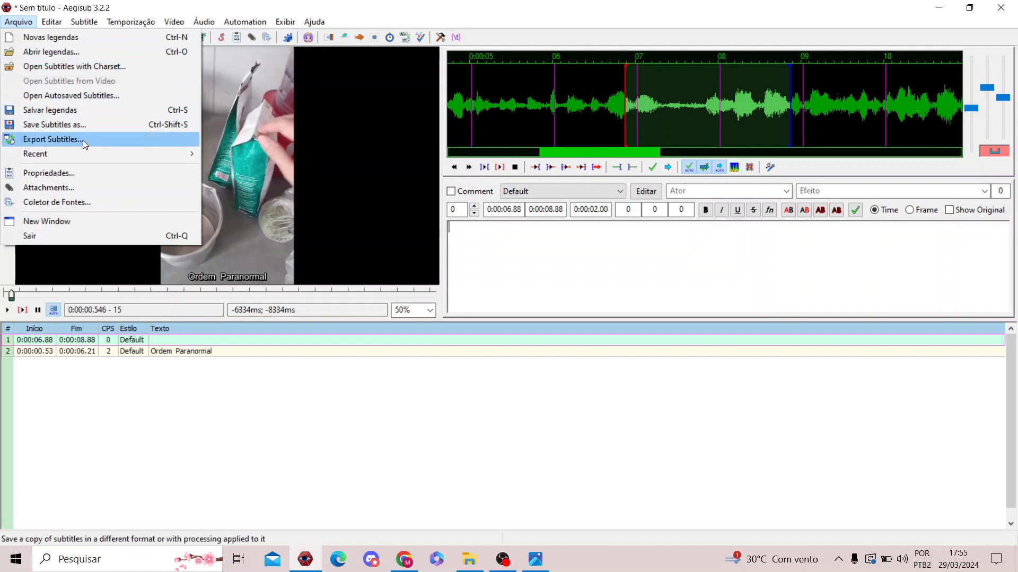
click(90, 109)
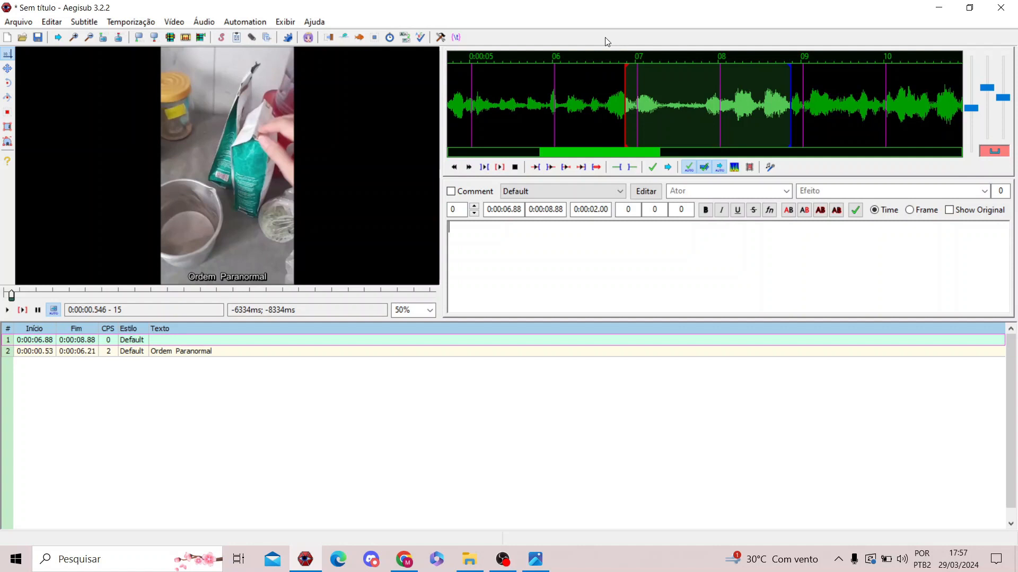
Export the subtitles to Downloads as a SubRip (.srt) file named "Ordem Paranormal café" with no filters, and show the desktop.
click(19, 22)
click(67, 141)
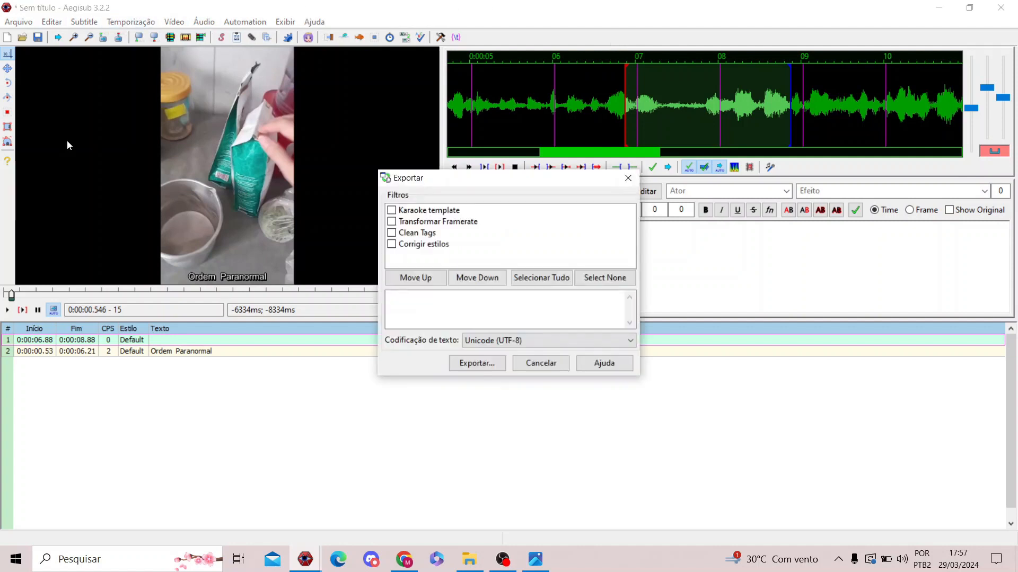
click(477, 363)
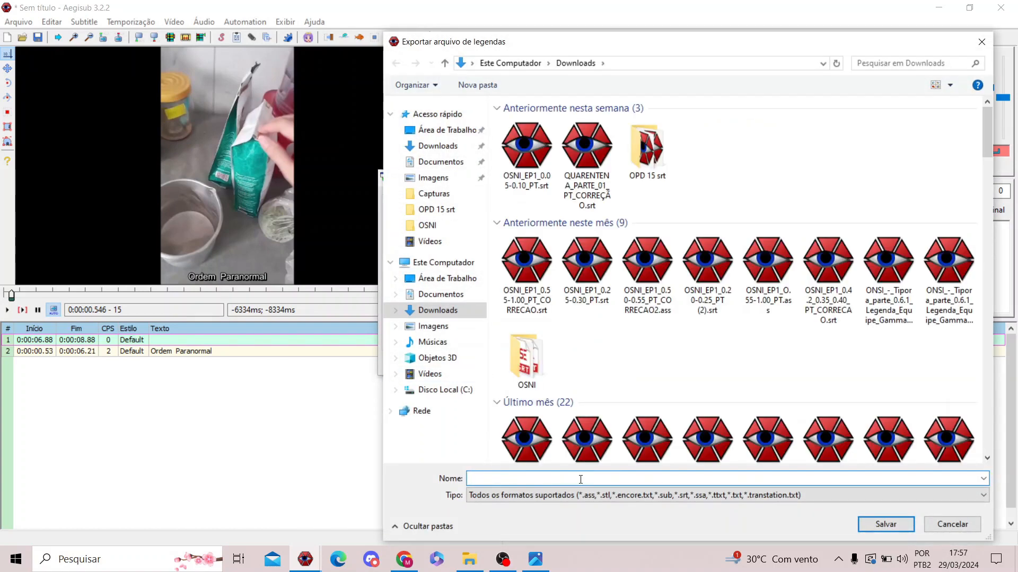
text(Ordem Paranormal café)
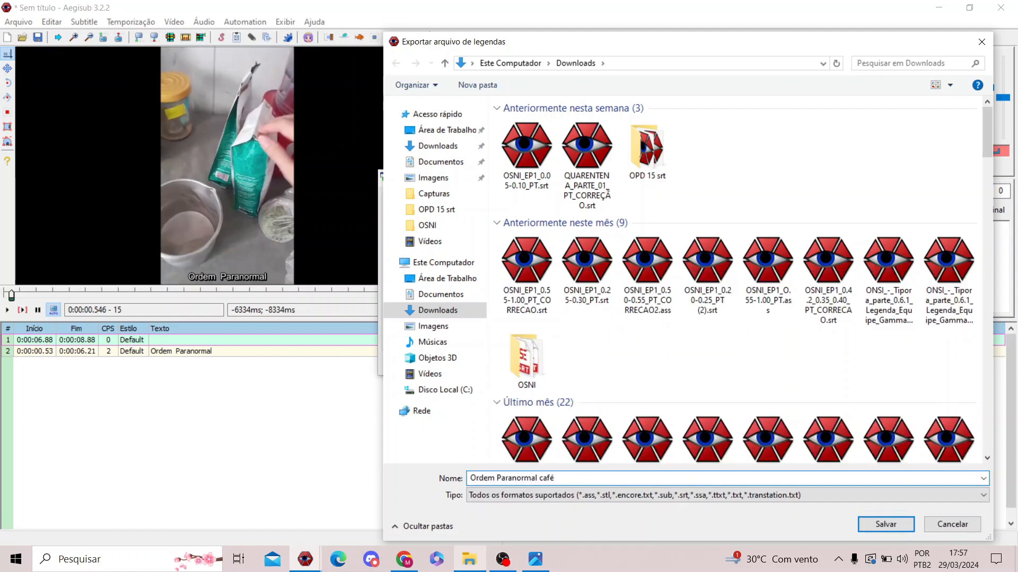
click(591, 499)
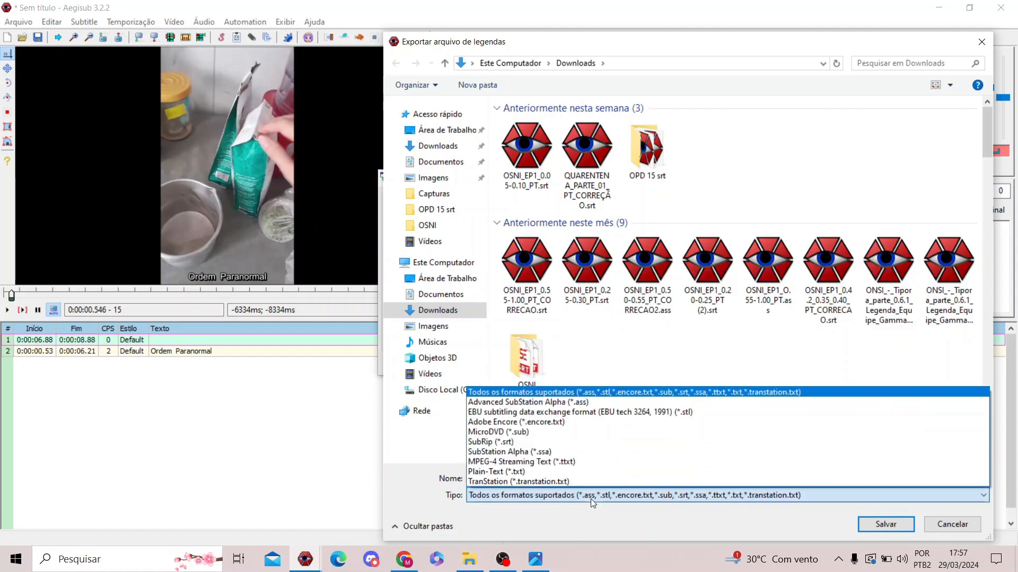
click(521, 443)
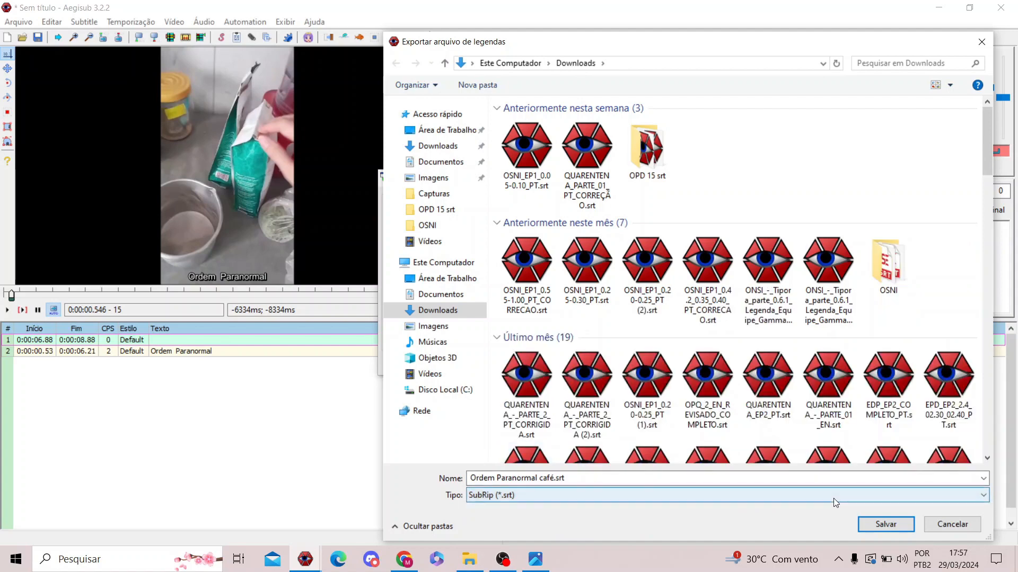
click(901, 526)
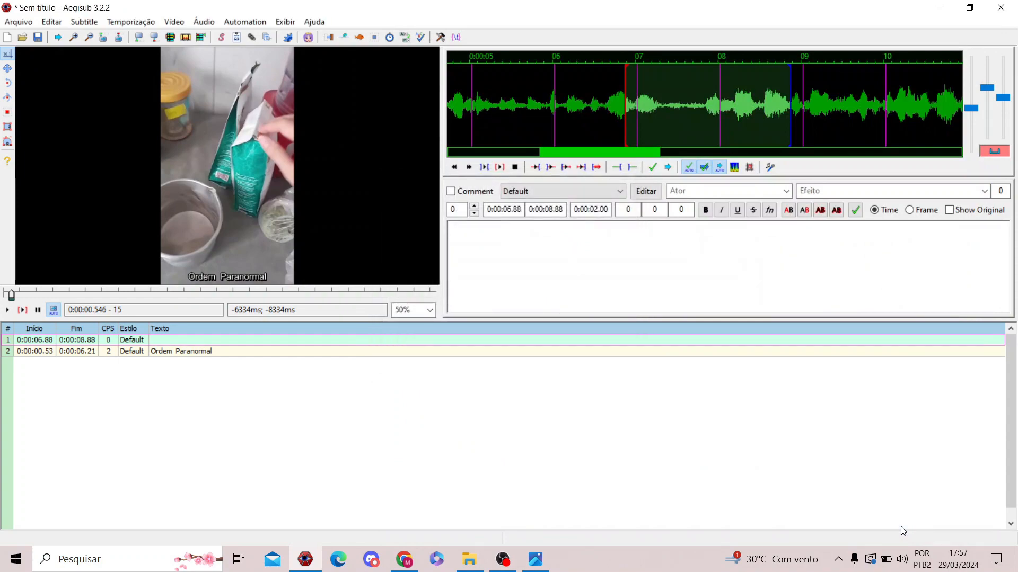
click(1016, 562)
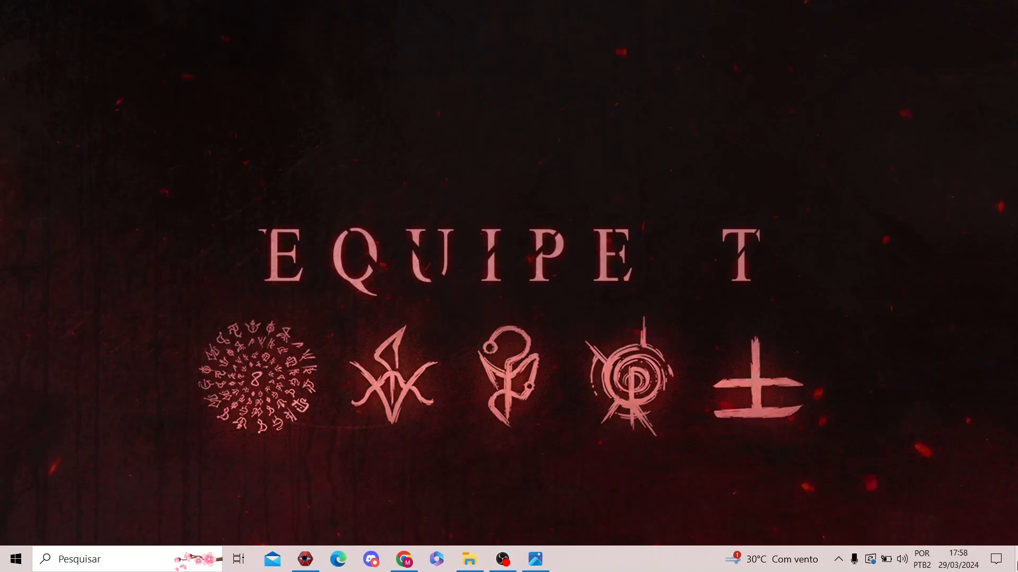